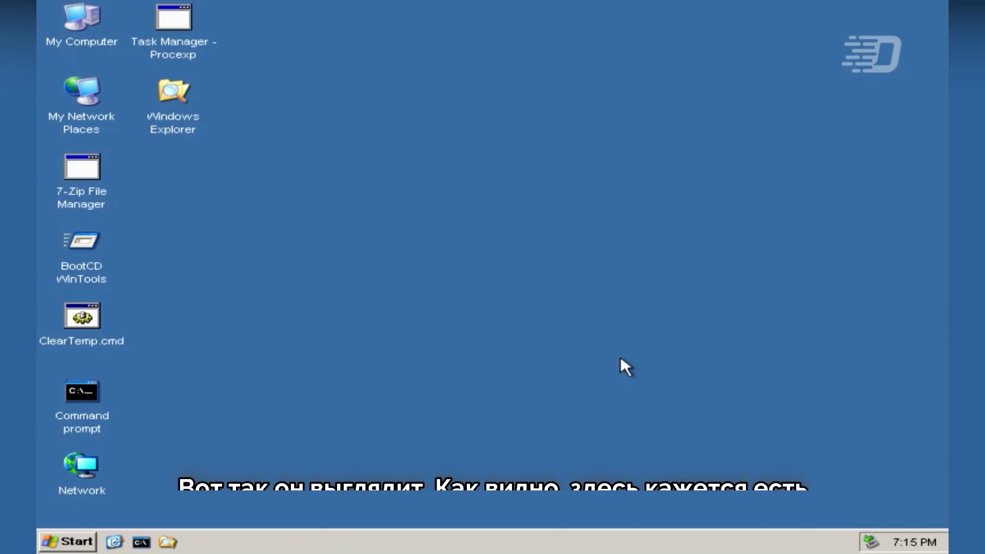
# Step: Try to launch the 7-Zip File Manager and Task Manager - Procexp desktop shortcuts, cancelling the missing-file searches
pyautogui.click(81, 172)
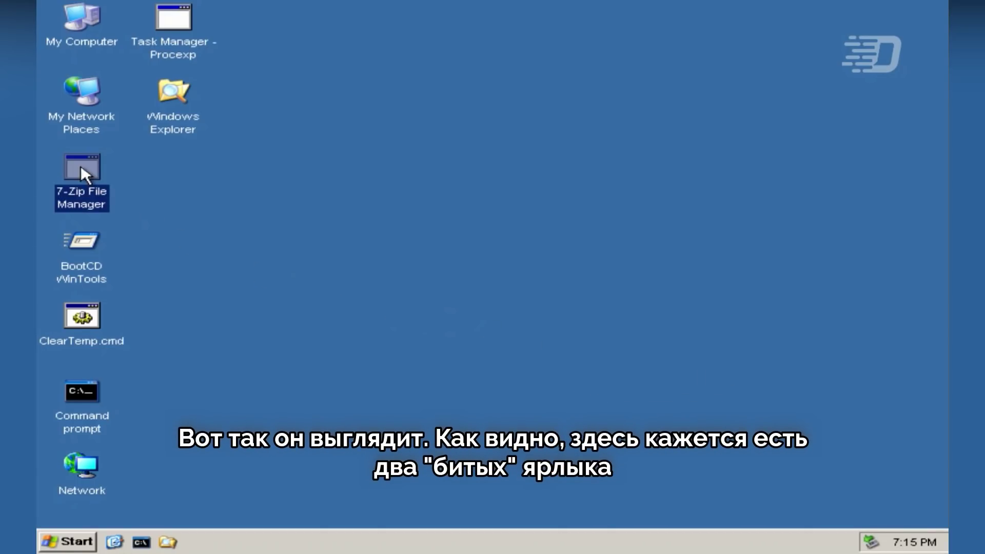
pyautogui.click(188, 51)
pyautogui.click(275, 181)
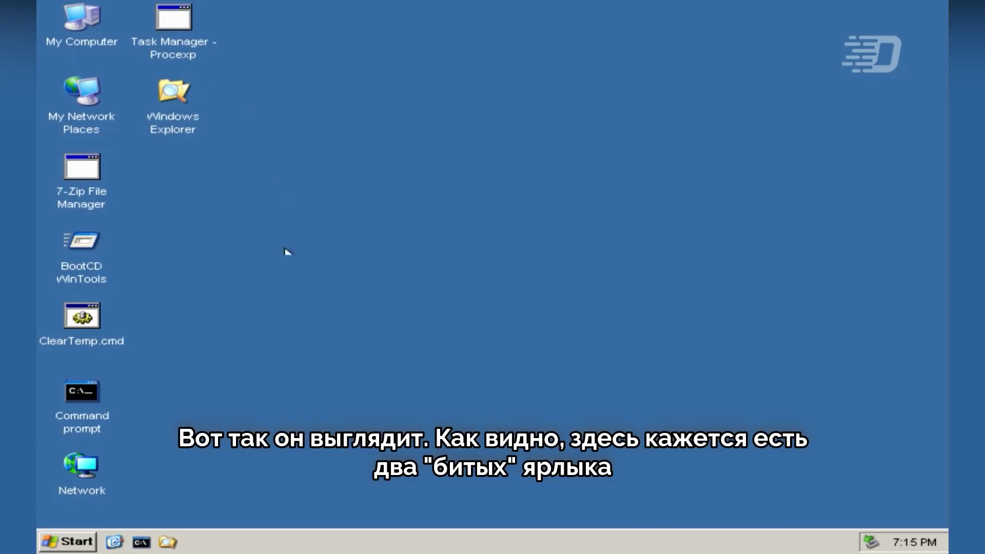
pyautogui.doubleClick(85, 174)
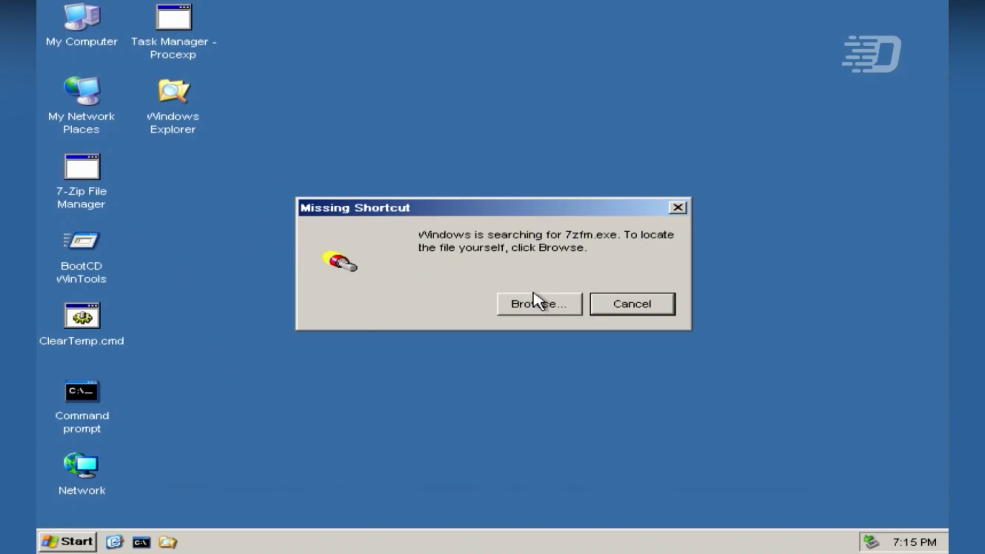
pyautogui.click(612, 310)
pyautogui.doubleClick(169, 33)
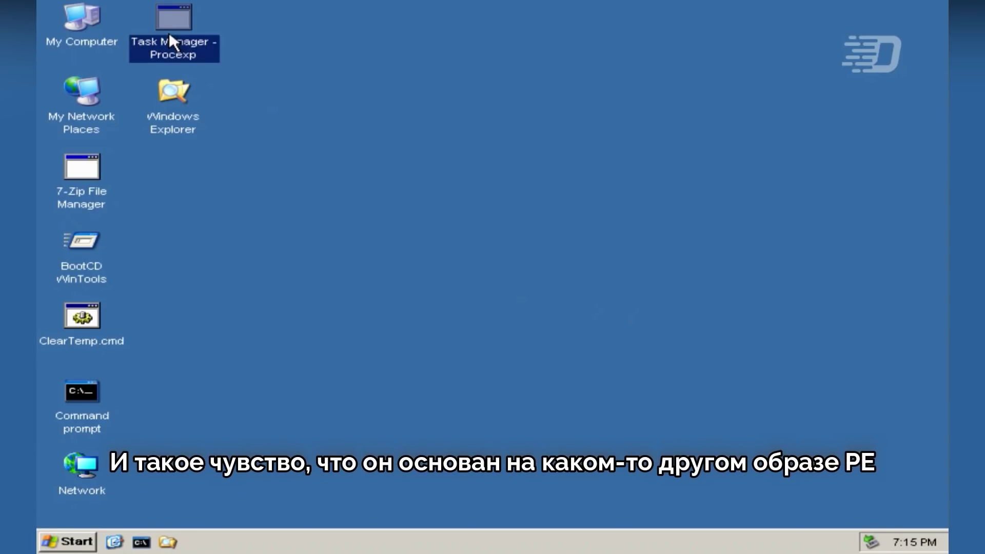
pyautogui.click(632, 305)
pyautogui.click(327, 326)
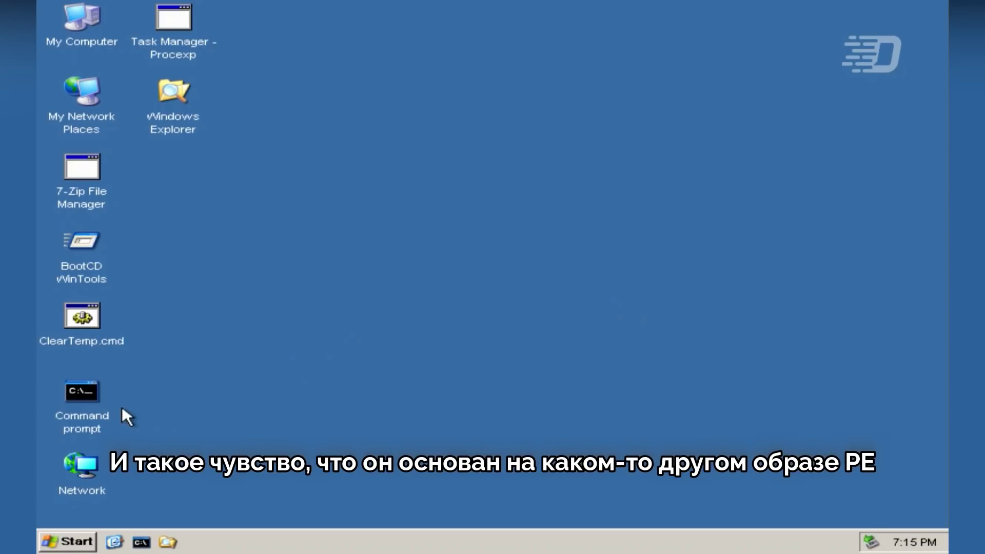
# Step: Check the Windows version with the ver command in a Command prompt window, and close the window
pyautogui.doubleClick(83, 420)
pyautogui.write('ver')
pyautogui.press('Return')
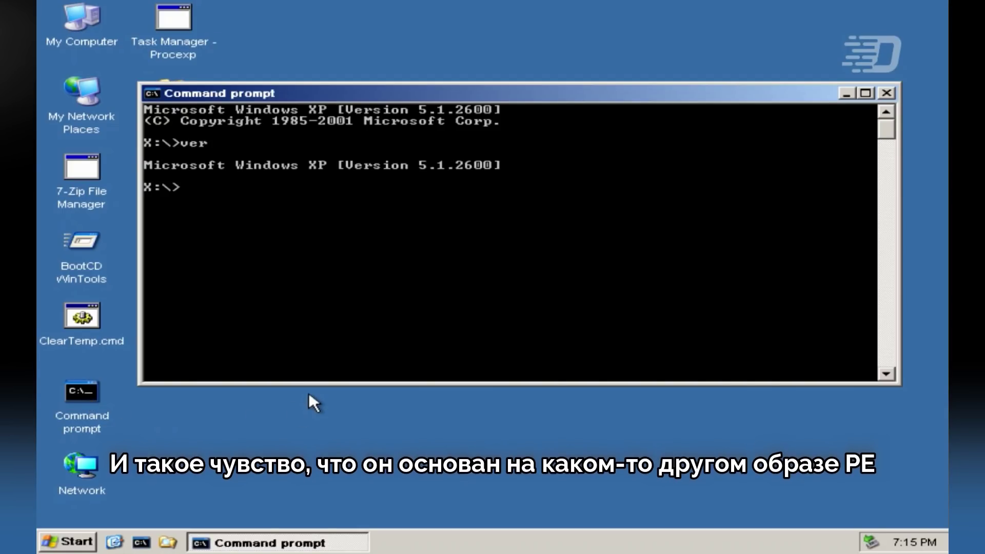
pyautogui.click(887, 93)
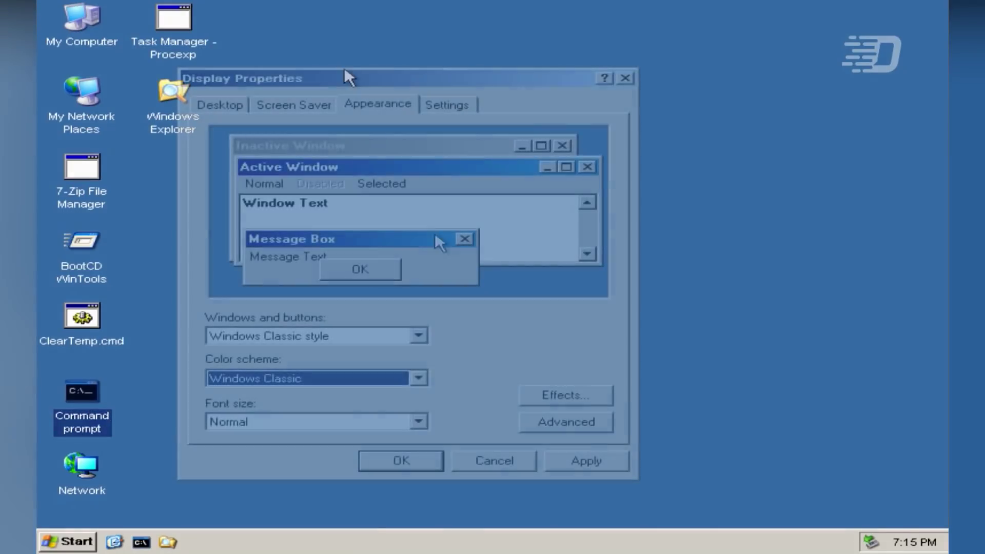
# Step: Set the desktop background colour to teal in Display Properties and apply it together with the Windows Classic colour scheme
pyautogui.click(229, 104)
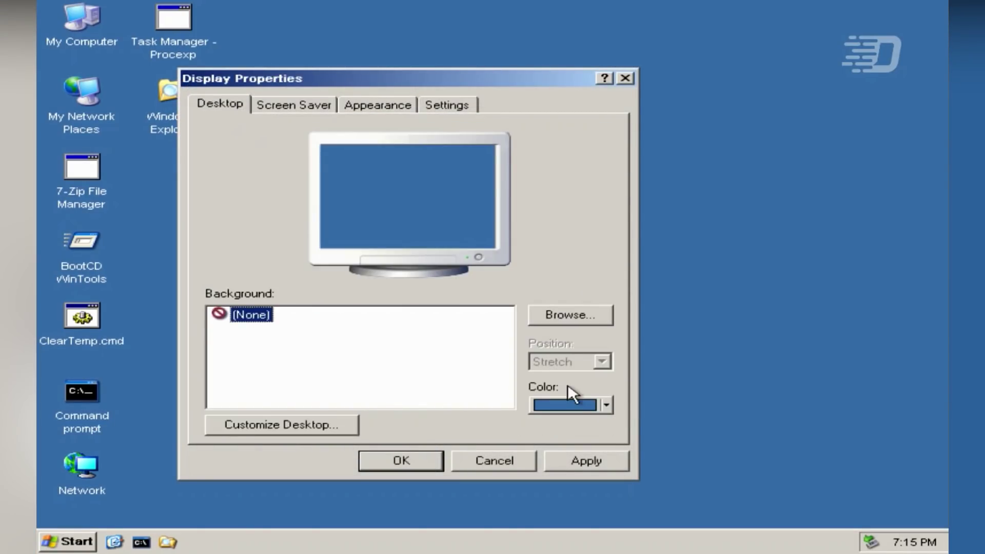
pyautogui.click(570, 404)
pyautogui.click(623, 311)
pyautogui.click(440, 461)
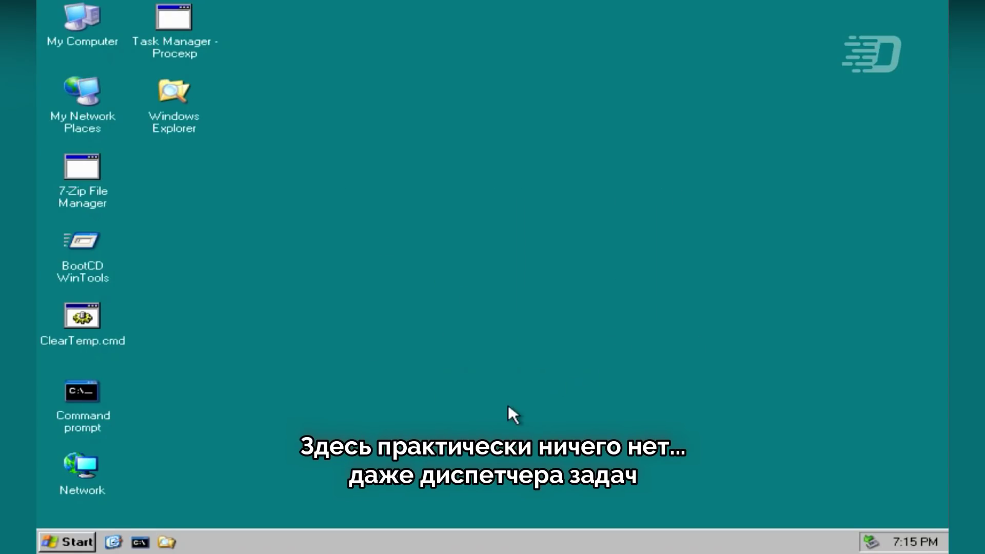
# Step: Try repeatedly to open Task Manager from the taskbar
pyautogui.rightClick(341, 534)
pyautogui.click(381, 484)
pyautogui.rightClick(384, 546)
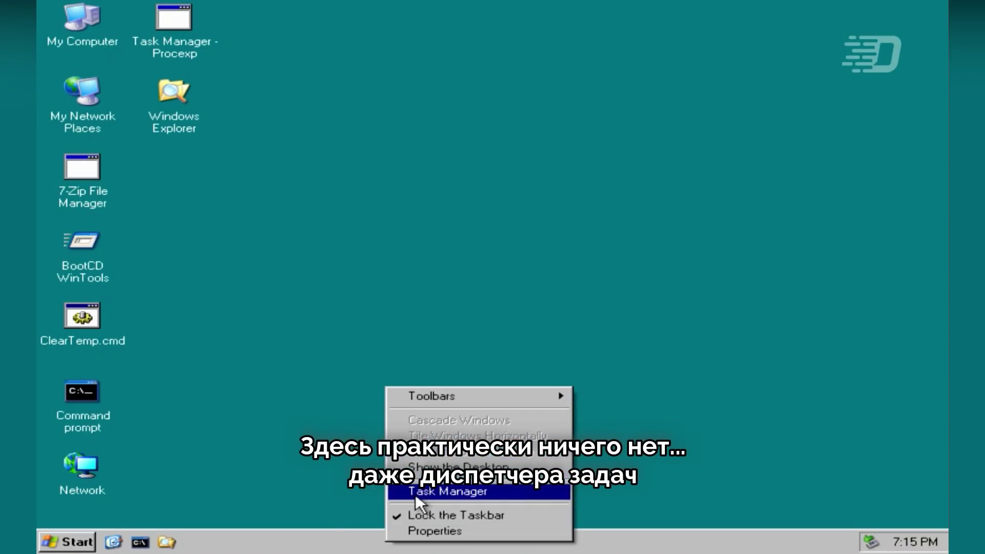
pyautogui.click(415, 492)
pyautogui.rightClick(402, 531)
pyautogui.click(429, 488)
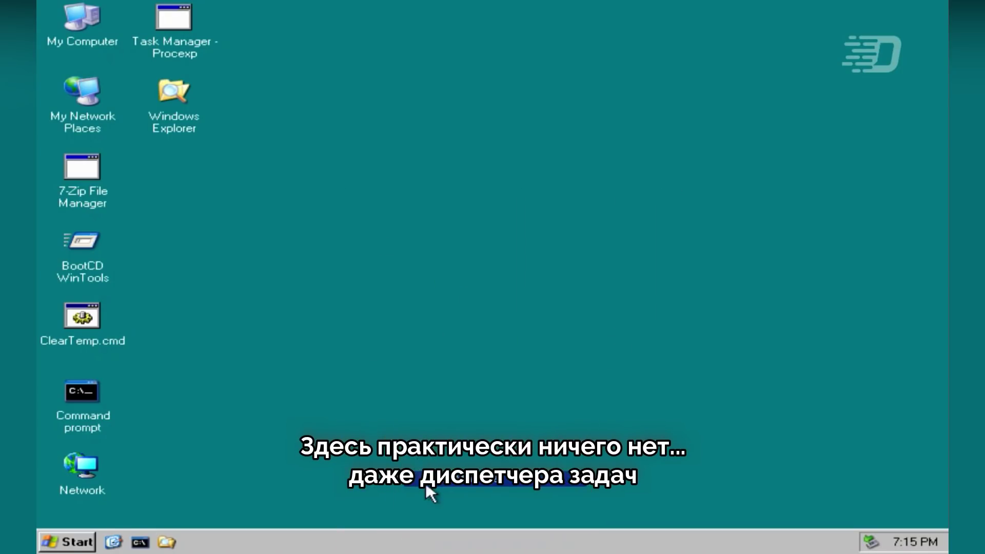
# Step: Look through the installed programs in the Start menu and try to launch ERD System Restore
pyautogui.click(70, 542)
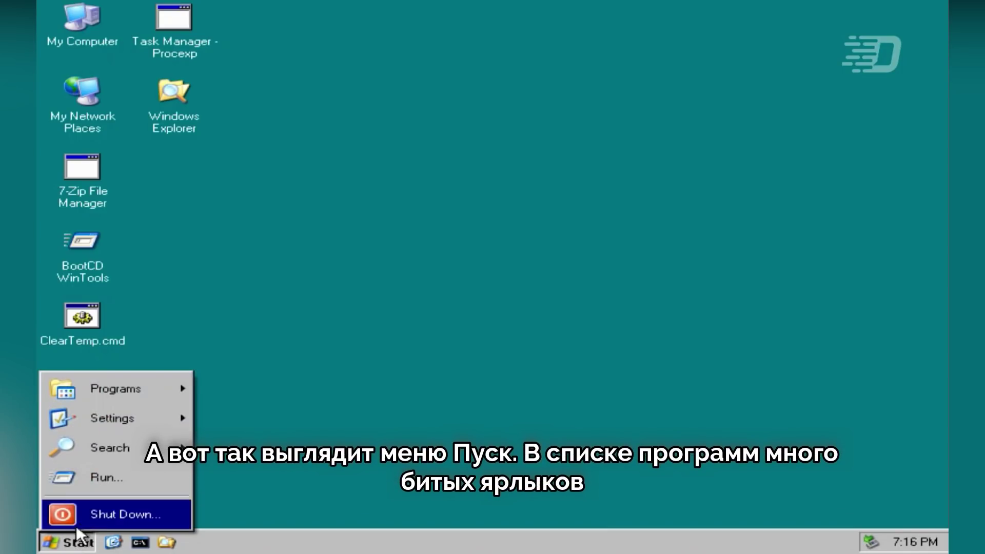
pyautogui.moveTo(123, 409)
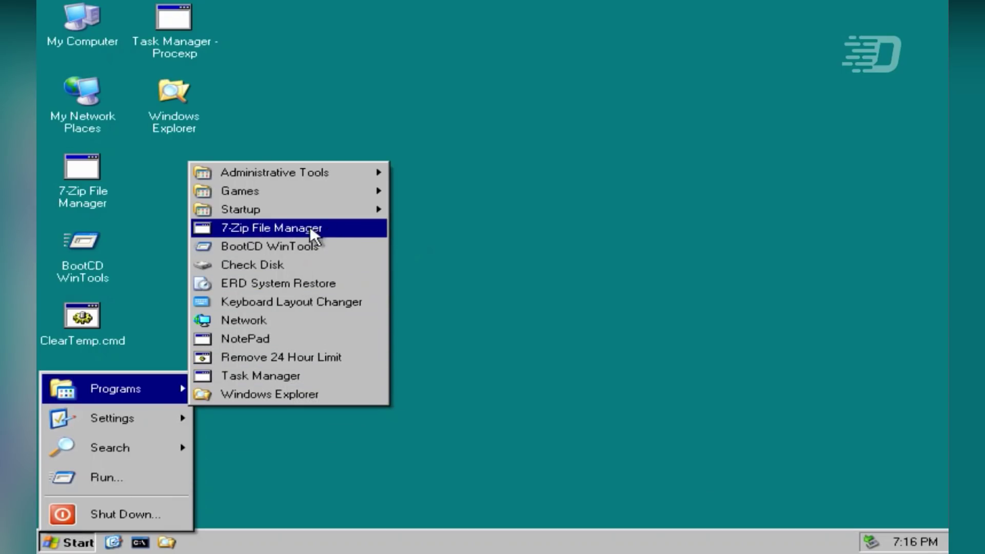
pyautogui.moveTo(341, 192)
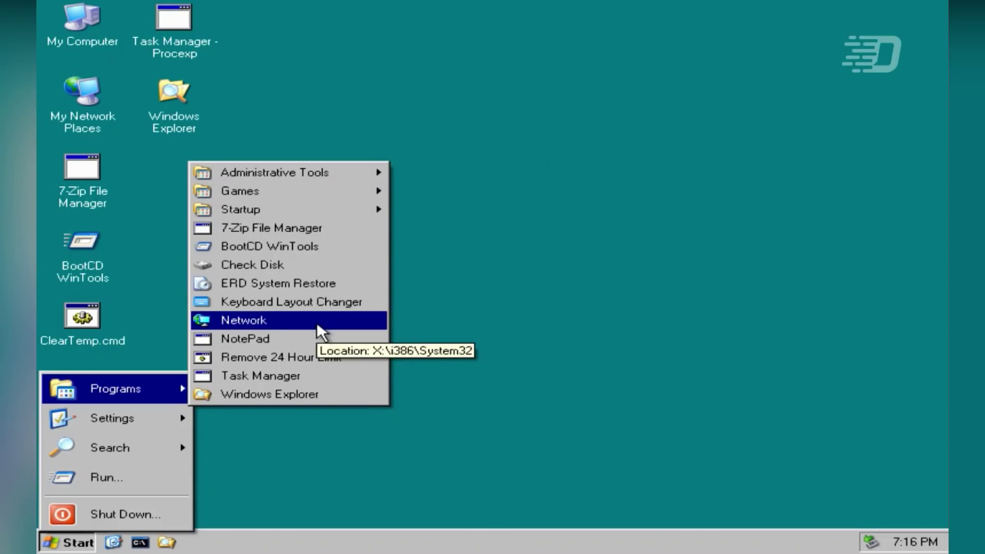
pyautogui.click(334, 283)
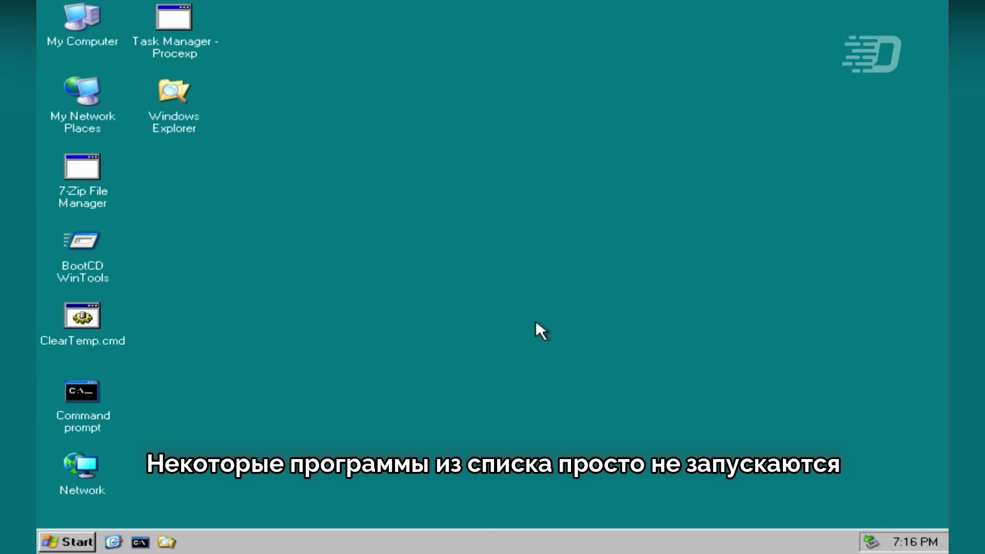
# Step: Launch Keyboard Layout Changer, view the available keyboard layouts, and close it without choosing one
pyautogui.press('super')
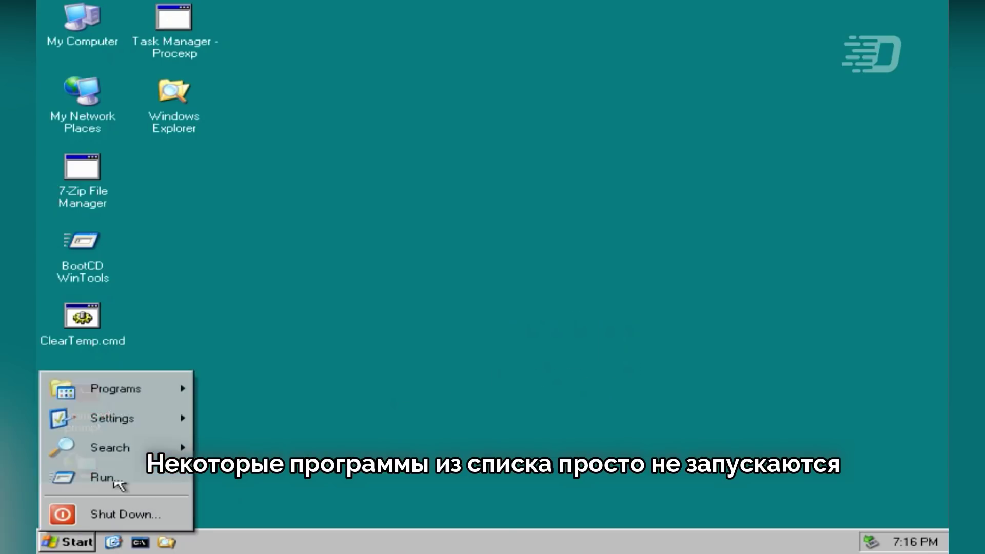
pyautogui.moveTo(115, 389)
pyautogui.click(322, 304)
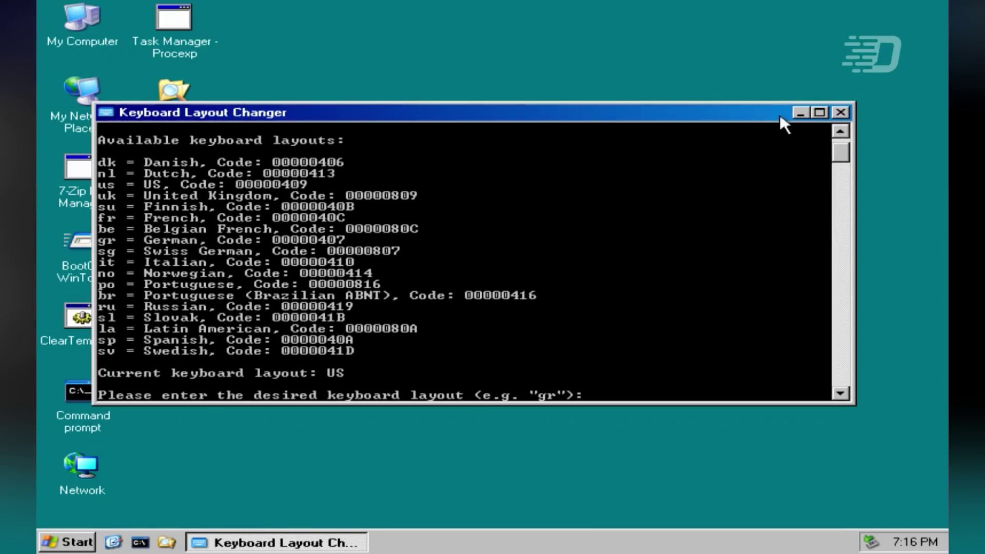
pyautogui.click(840, 111)
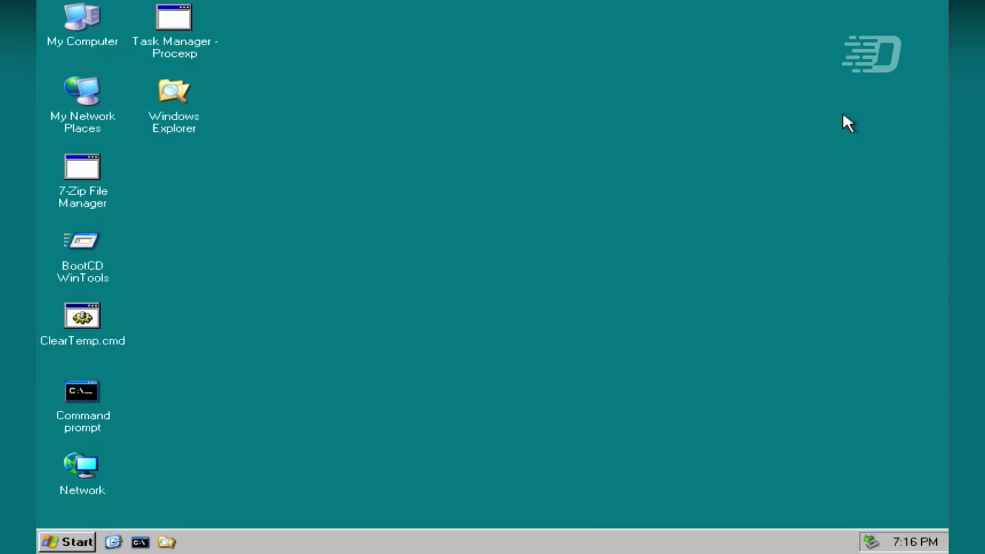
# Step: Launch the Network program, view the adapter's IP settings in PE Network Manager, and close it
pyautogui.click(82, 543)
pyautogui.moveTo(114, 387)
pyautogui.click(272, 320)
pyautogui.doubleClick(849, 537)
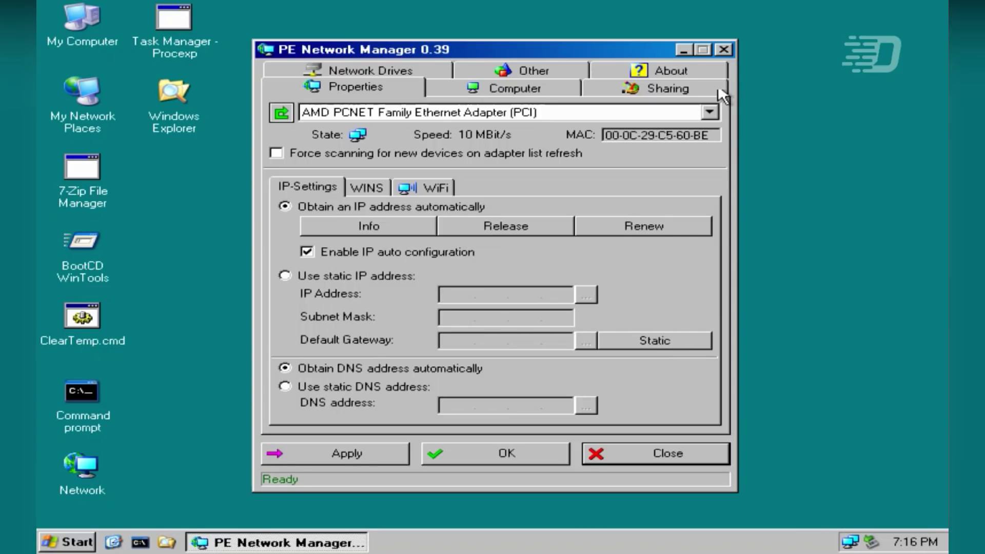
pyautogui.click(724, 49)
# Step: Open the Control Panel in its own window and display its items as icons
pyautogui.click(77, 542)
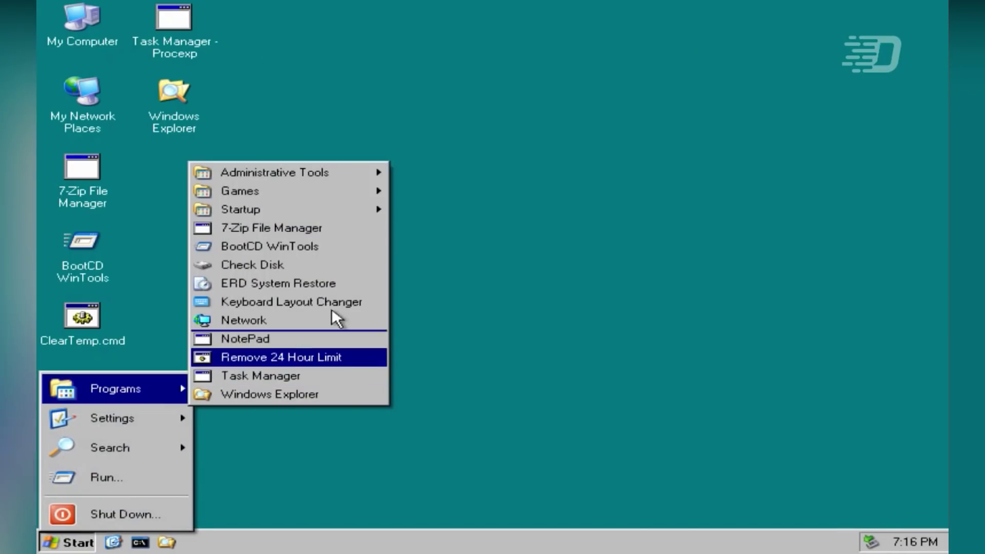
pyautogui.moveTo(169, 418)
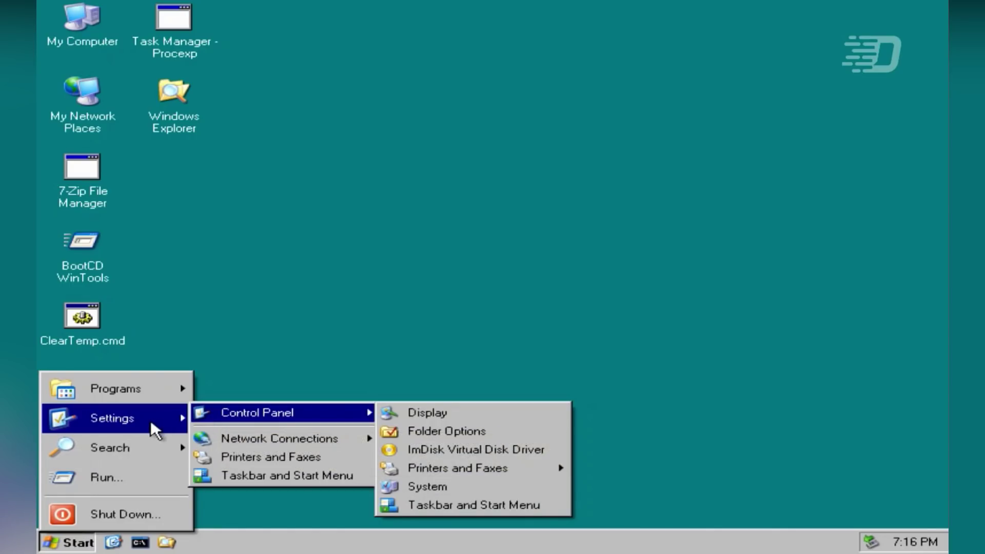
pyautogui.rightClick(222, 414)
pyautogui.click(257, 422)
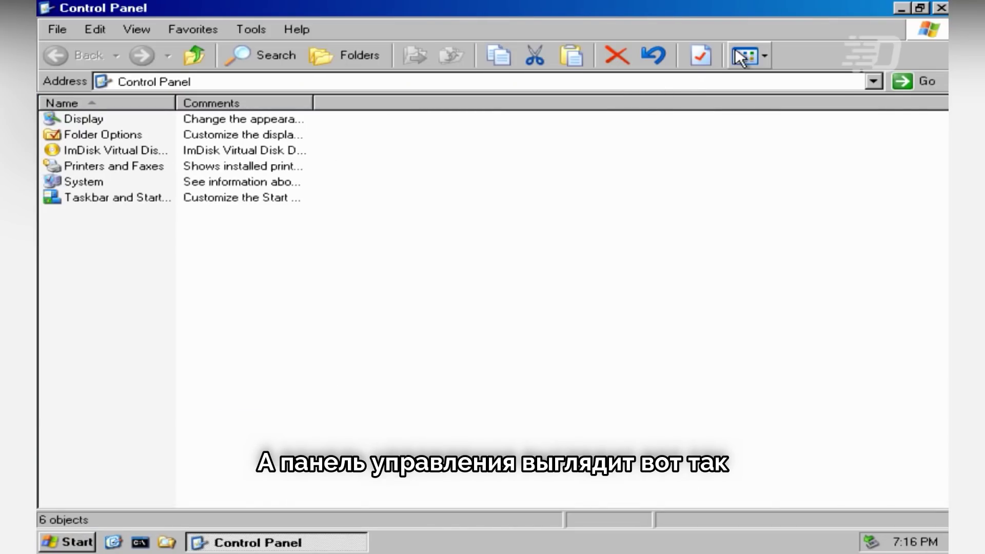
pyautogui.click(739, 56)
pyautogui.click(749, 111)
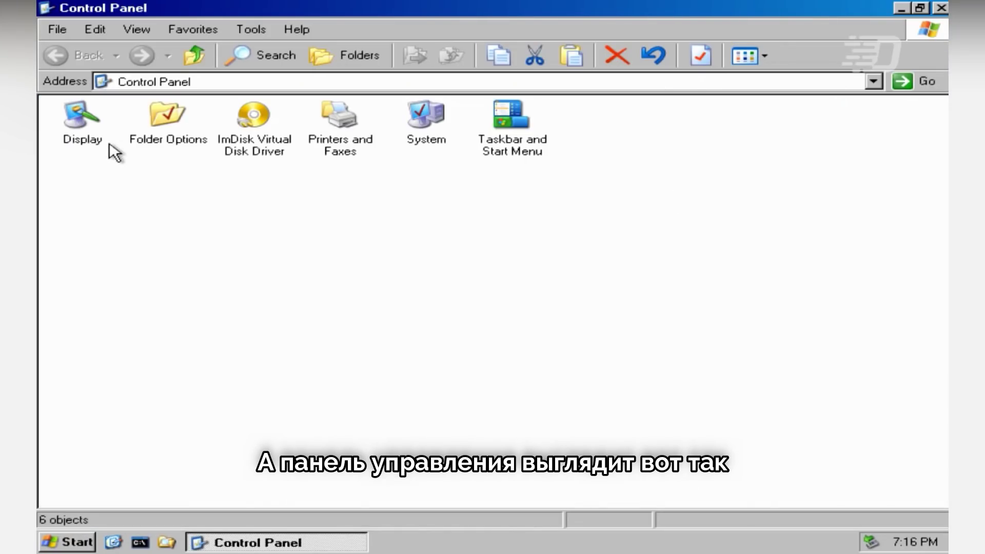
# Step: Look through the registered file types in Folder Options and close the dialog
pyautogui.doubleClick(163, 145)
pyautogui.click(308, 130)
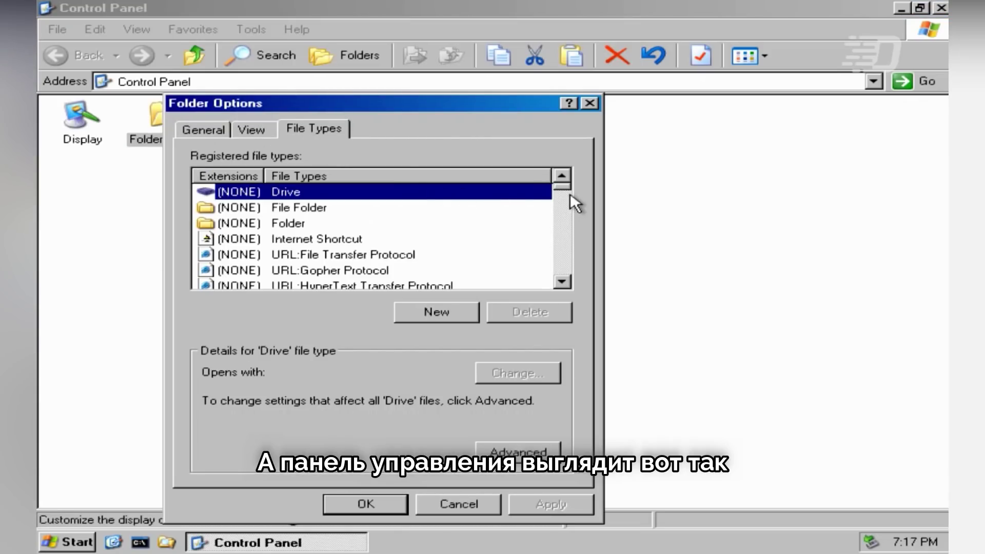
pyautogui.moveTo(571, 195); pyautogui.dragTo(572, 280)
pyautogui.click(589, 103)
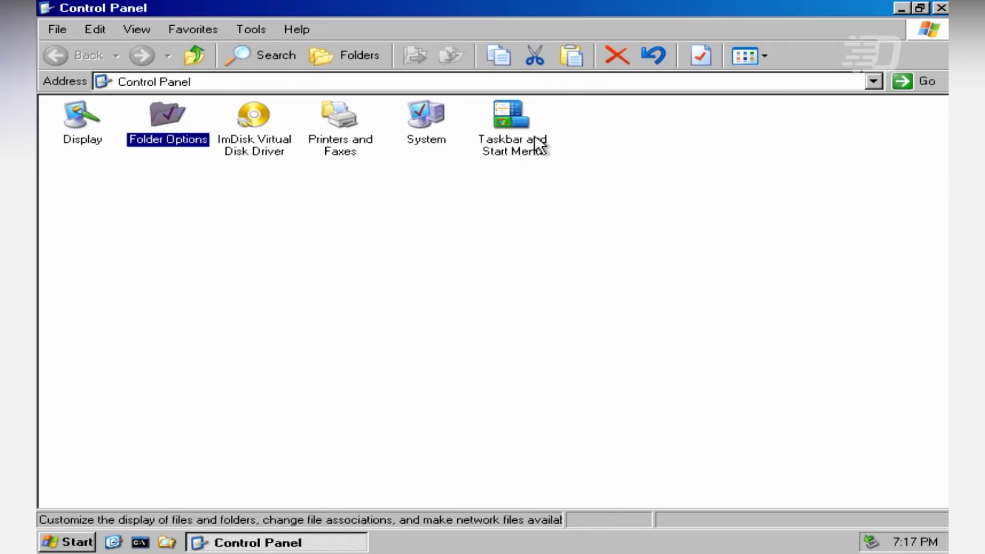
# Step: Preview the non-classic Start menu style in Taskbar and Start Menu Properties and cancel the dialog
pyautogui.doubleClick(493, 122)
pyautogui.click(147, 149)
pyautogui.click(123, 365)
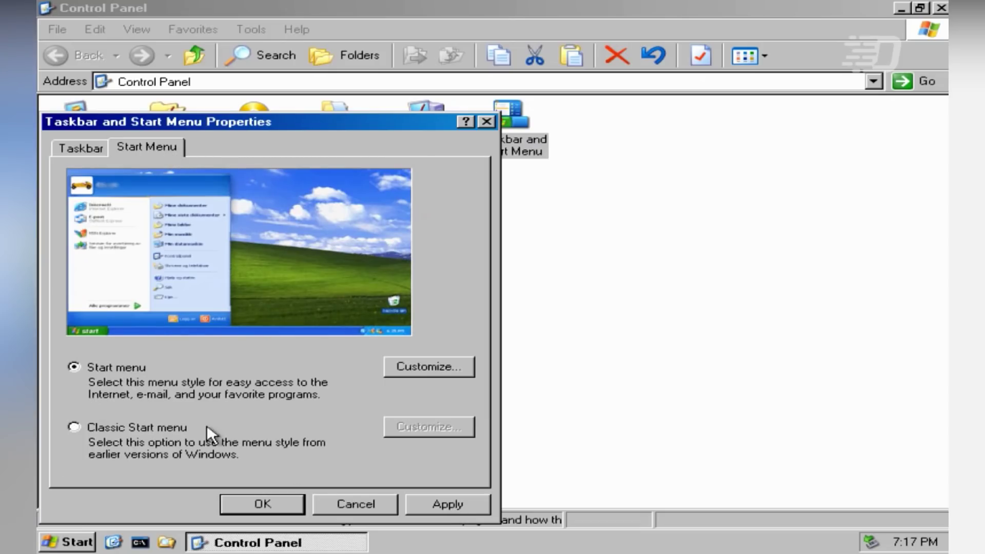
pyautogui.click(356, 504)
# Step: Open Printers and Faxes, return to the parent Control Panel folder, and display its items as icons
pyautogui.doubleClick(353, 154)
pyautogui.click(194, 55)
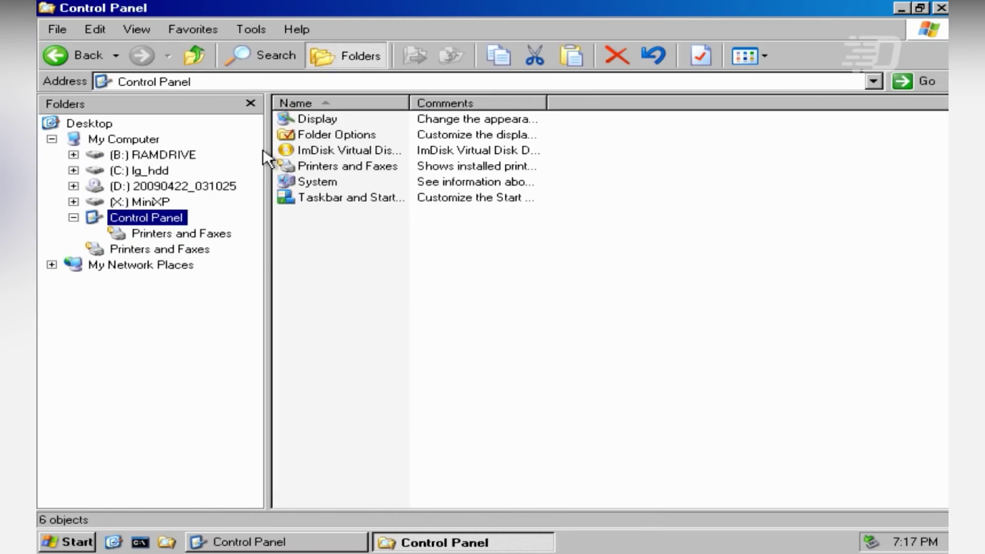
pyautogui.click(750, 55)
pyautogui.click(749, 109)
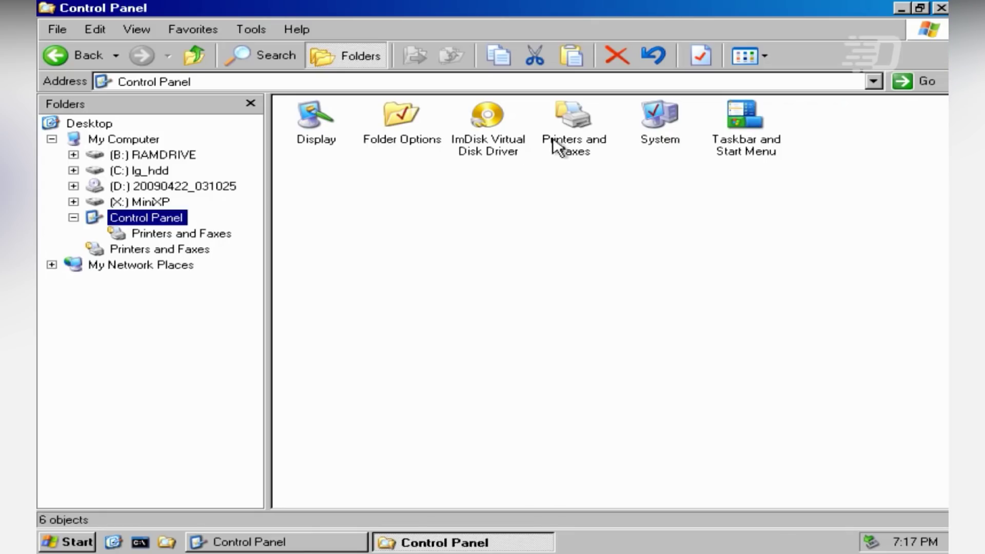
# Step: View the general information in System Properties and highlight the registered owner and website lines
pyautogui.doubleClick(672, 134)
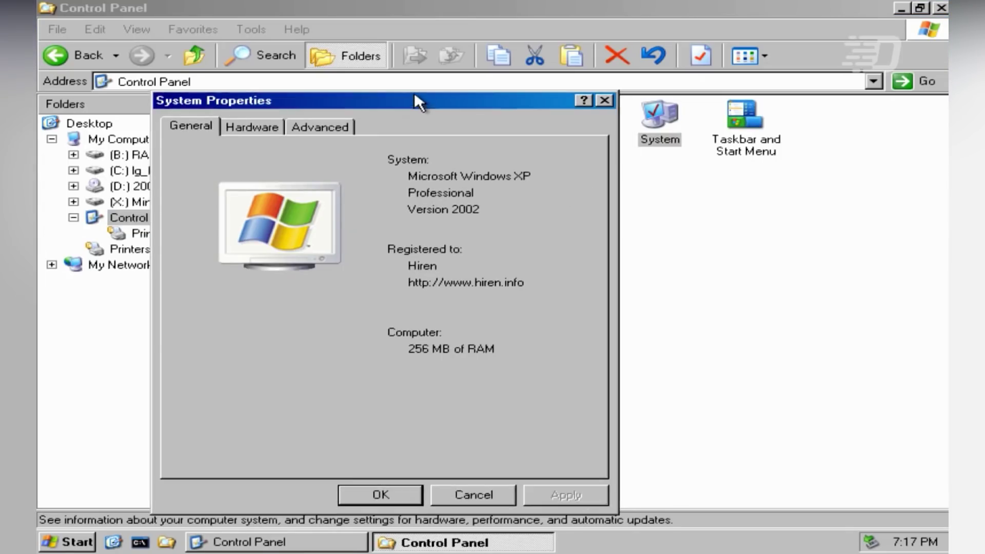
pyautogui.moveTo(416, 108); pyautogui.dragTo(341, 46)
pyautogui.moveTo(399, 217); pyautogui.dragTo(343, 212)
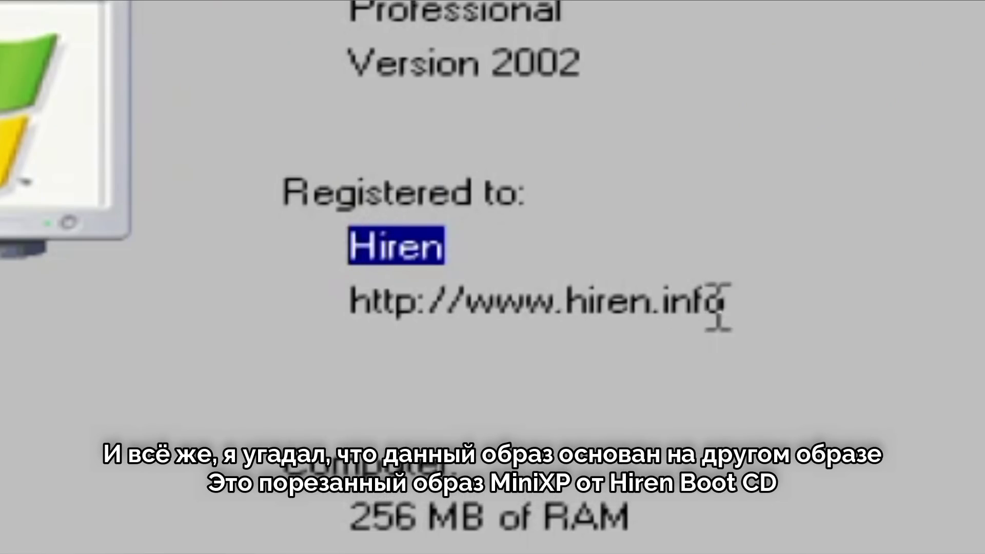
pyautogui.moveTo(737, 308); pyautogui.dragTo(319, 308)
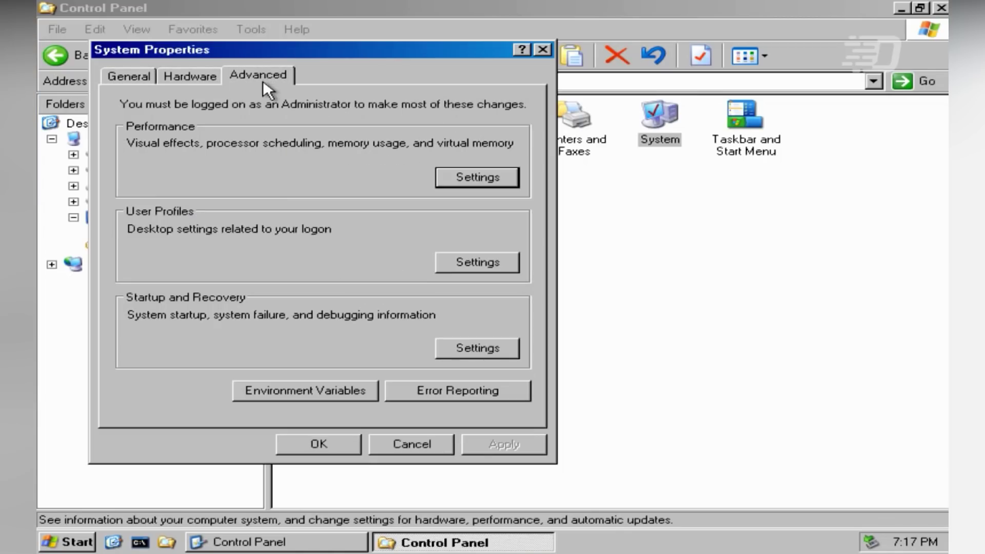
# Step: Open Device Manager from the hardware settings and expand the Keyboard, Mouse, Network Adapters and Unknown categories
pyautogui.click(205, 72)
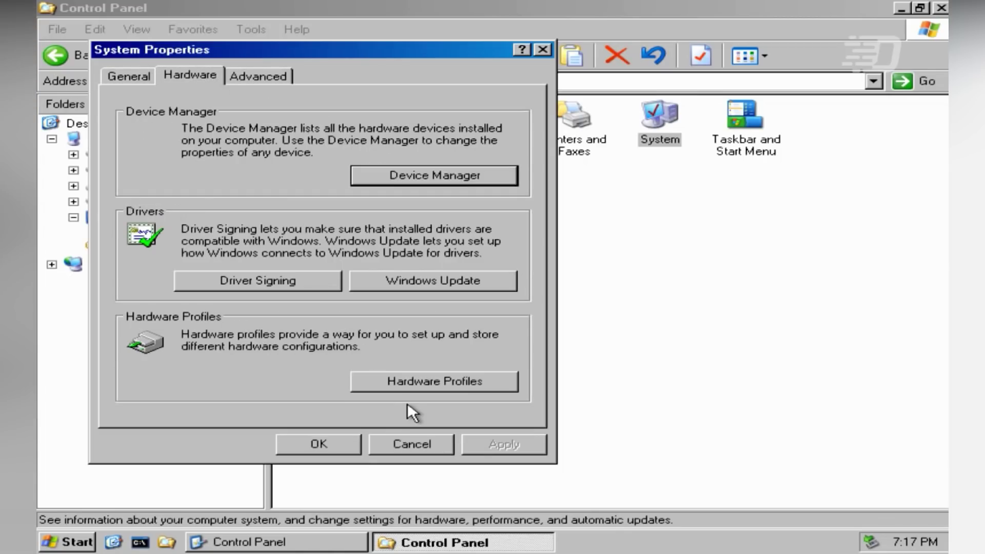
pyautogui.click(396, 174)
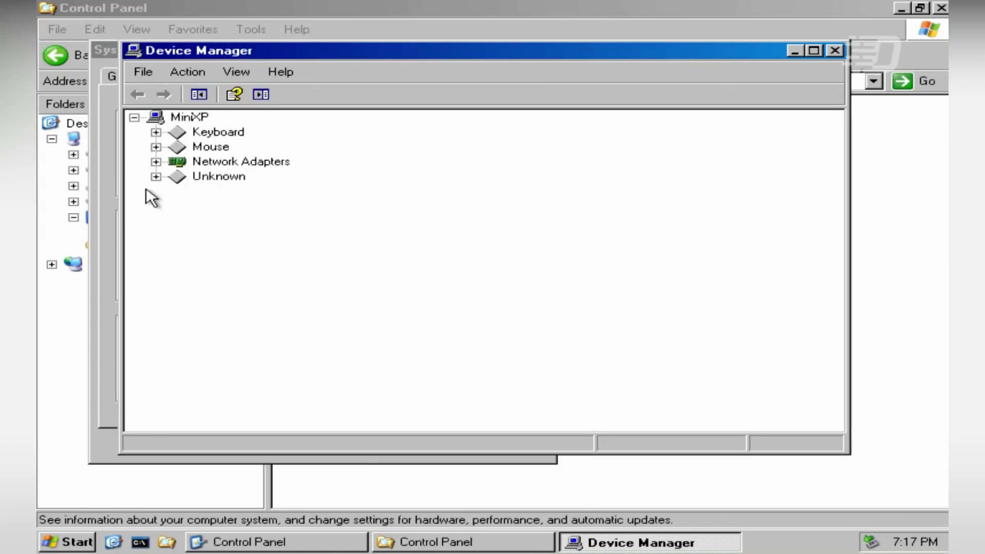
pyautogui.click(155, 176)
pyautogui.click(156, 161)
pyautogui.click(156, 146)
pyautogui.click(155, 132)
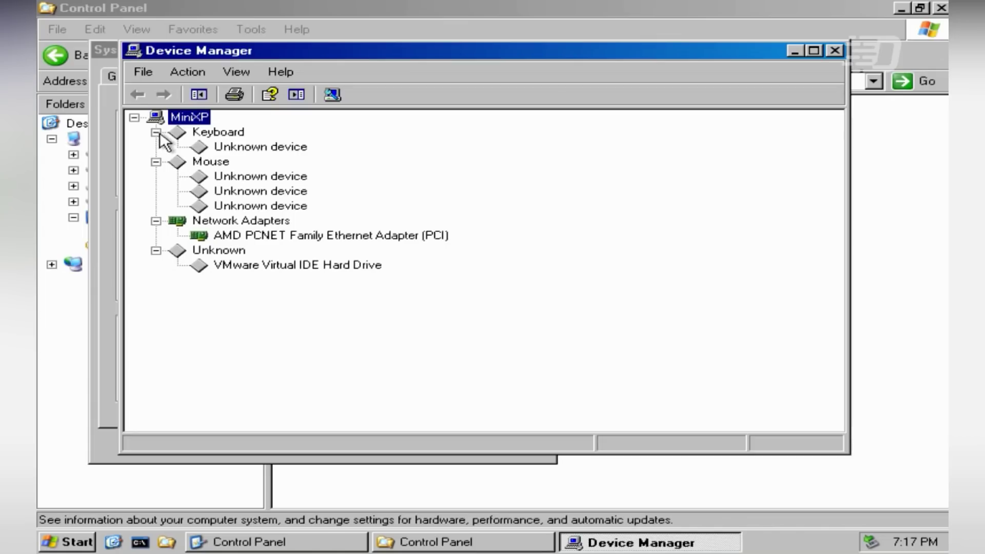
# Step: View the version information about Device Manager
pyautogui.click(281, 73)
pyautogui.click(361, 151)
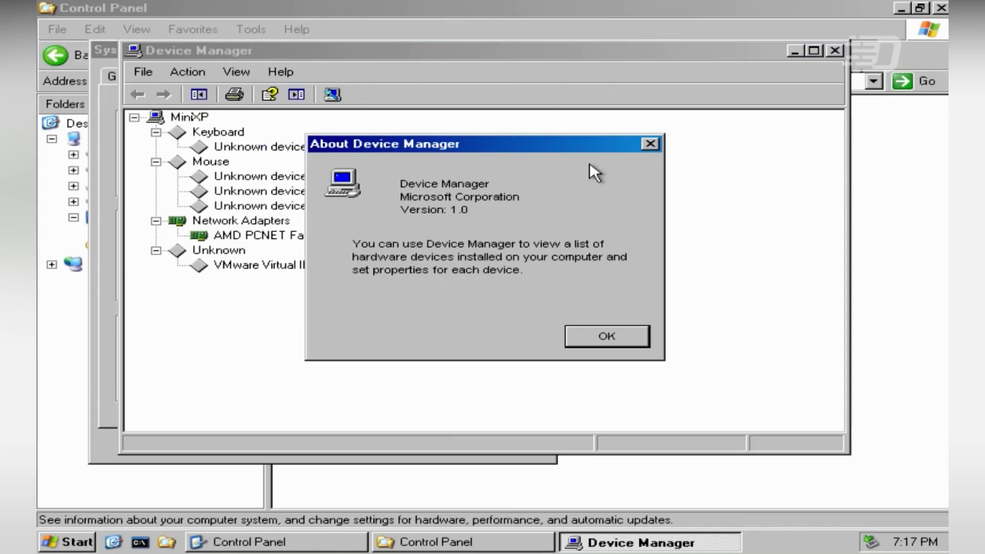
# Step: View the version information about Microsoft Management Console, and close Device Manager and System Properties
pyautogui.click(652, 143)
pyautogui.click(281, 72)
pyautogui.click(377, 126)
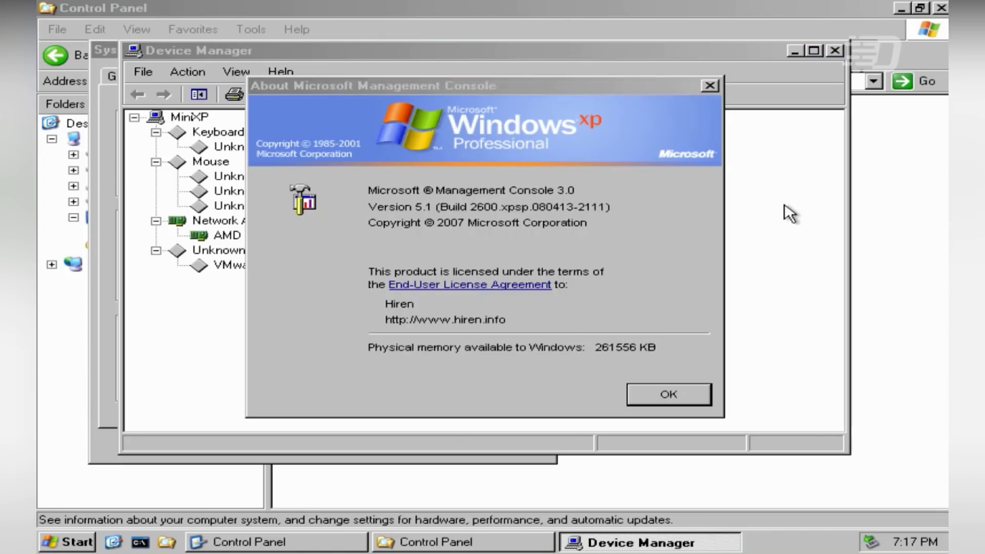
pyautogui.click(669, 394)
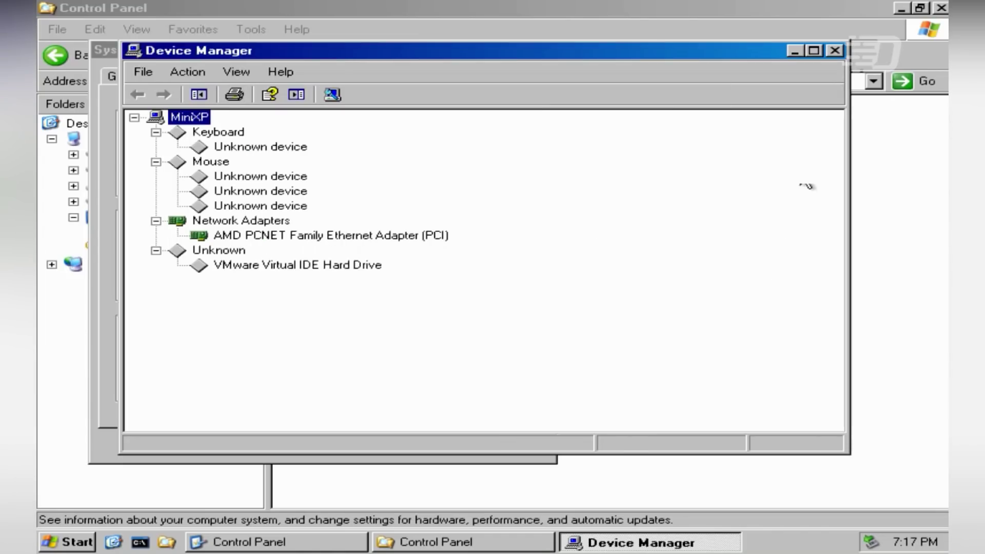
pyautogui.hotkey('alt', 'F4')
pyautogui.click(539, 49)
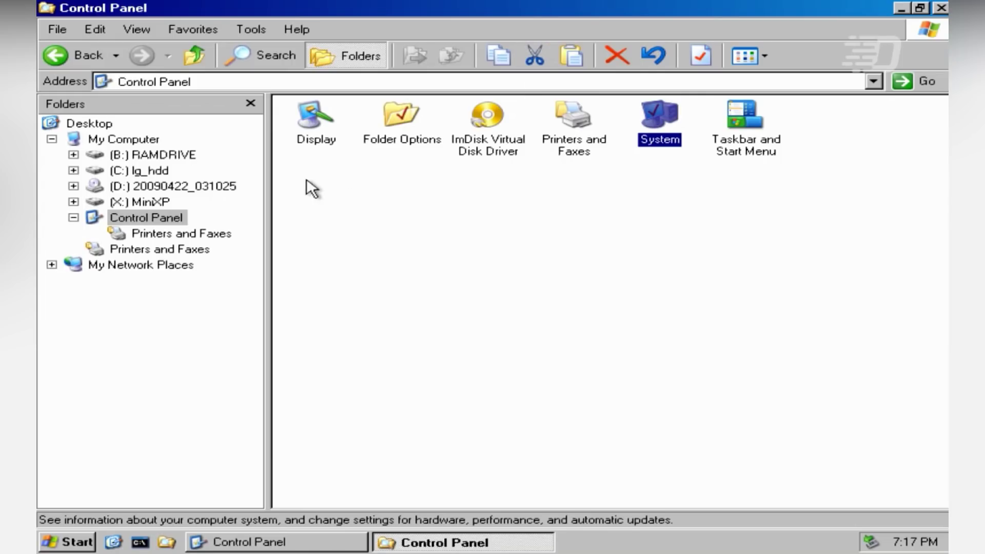
# Step: Open the MiniXP (X:) drive from My Computer
pyautogui.click(123, 139)
pyautogui.click(335, 161)
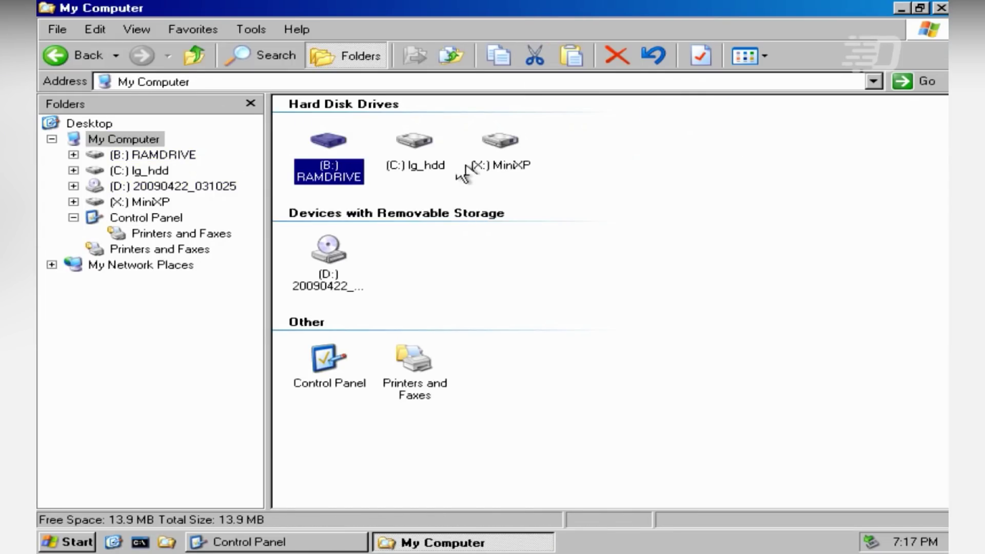
pyautogui.click(495, 161)
pyautogui.doubleClick(495, 166)
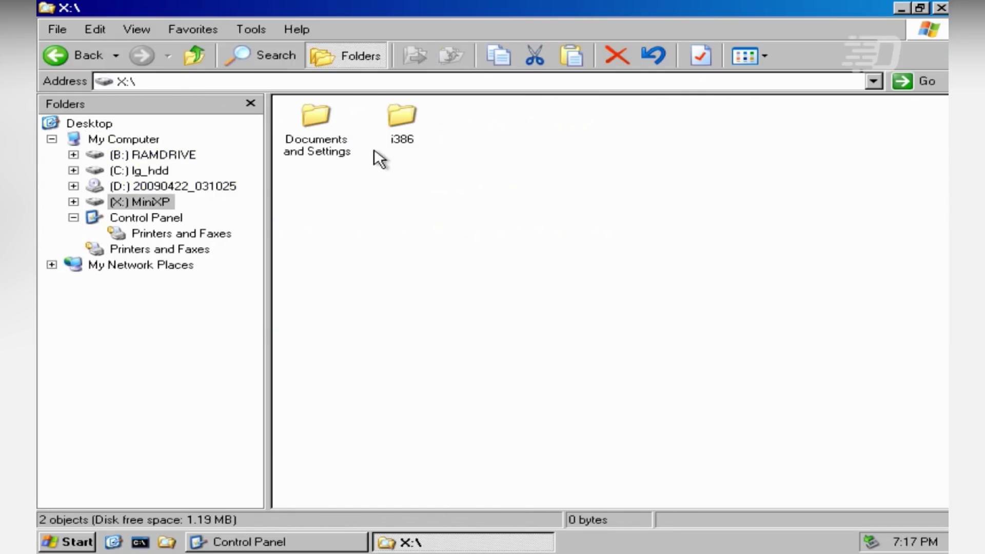
# Step: Check the size and other properties of the i386 folder on the X: drive
pyautogui.click(400, 123)
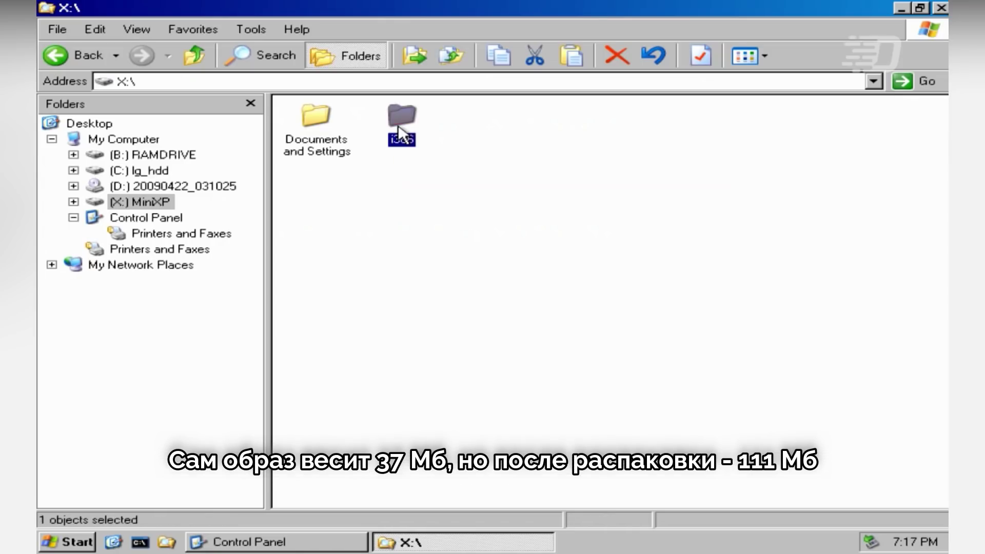
pyautogui.rightClick(400, 123)
pyautogui.click(447, 310)
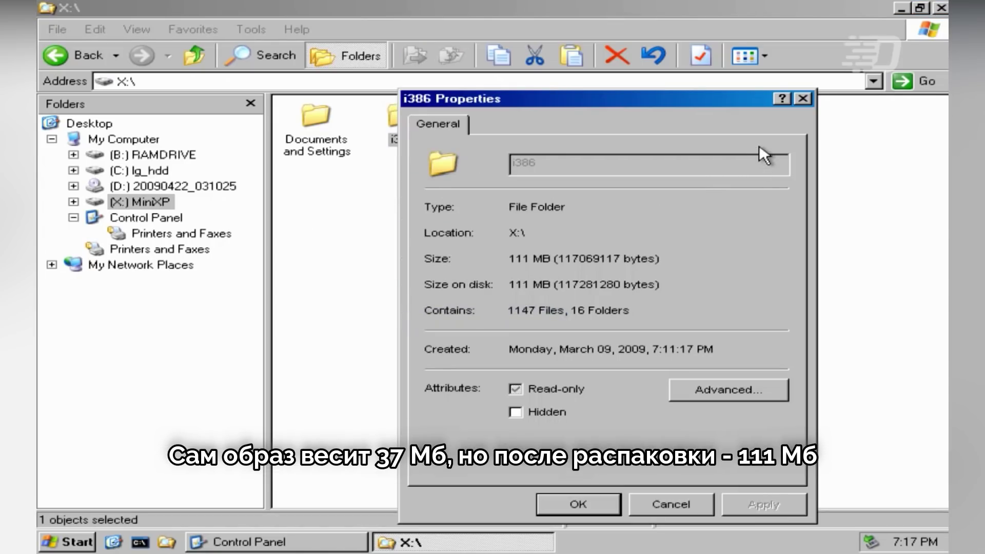
pyautogui.click(802, 99)
# Step: Look through the Inf, resources and debug folders inside i386 and go back up through the MiniXP drive
pyautogui.doubleClick(400, 121)
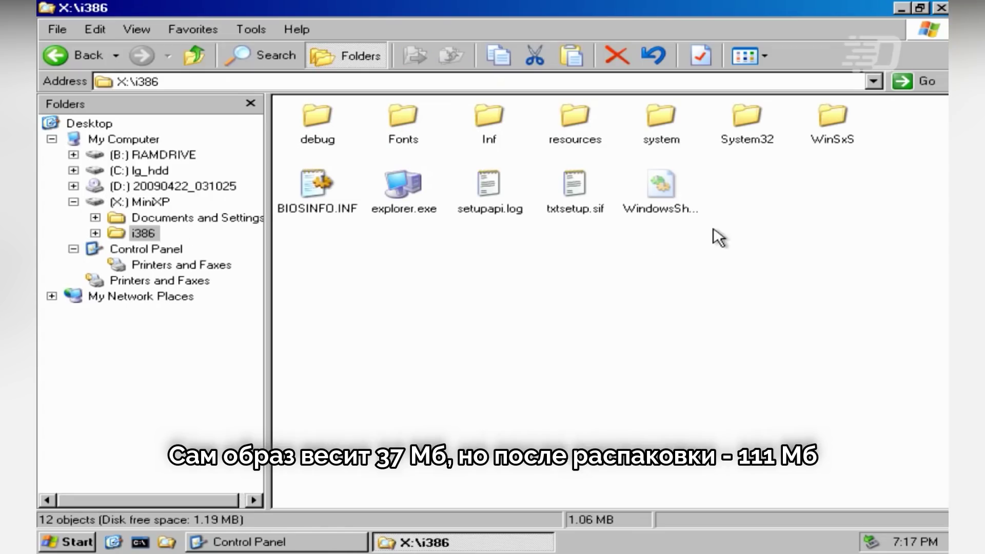
pyautogui.doubleClick(492, 118)
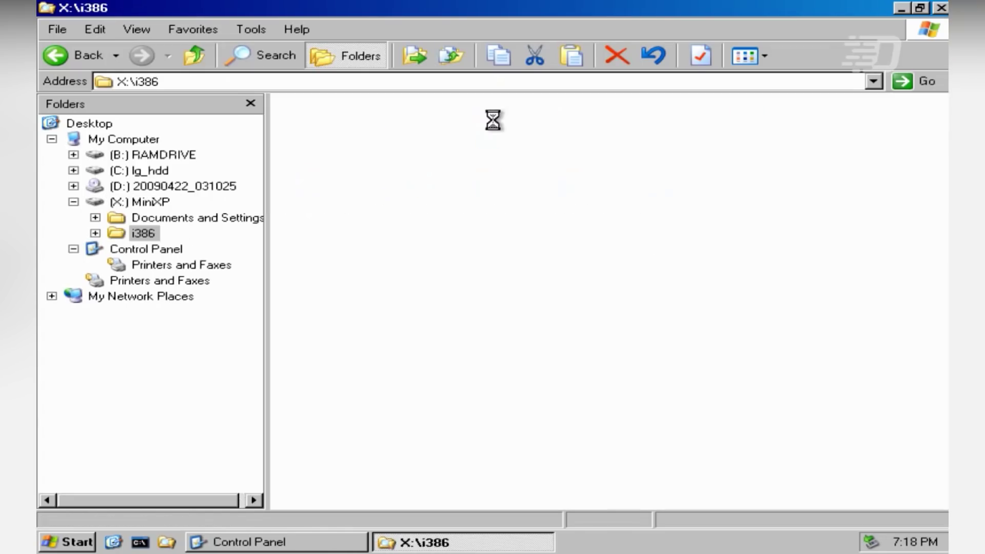
pyautogui.click(195, 55)
pyautogui.doubleClick(577, 116)
pyautogui.click(194, 52)
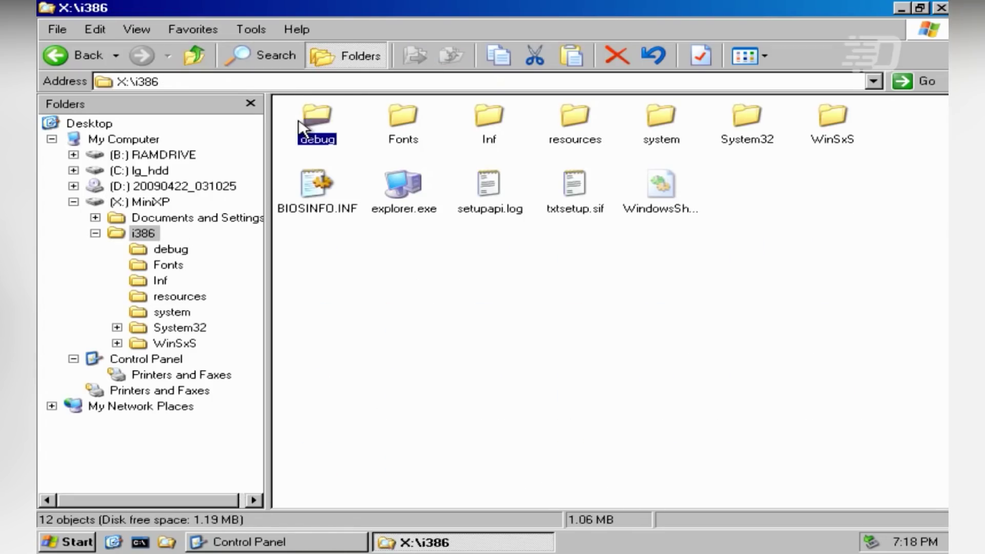
pyautogui.doubleClick(305, 123)
pyautogui.click(195, 55)
pyautogui.click(195, 56)
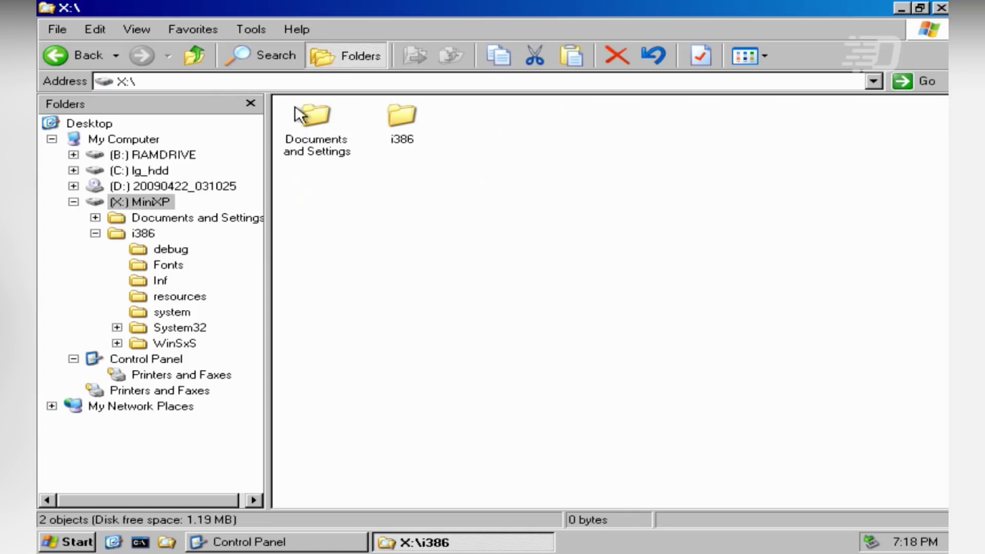
pyautogui.click(195, 56)
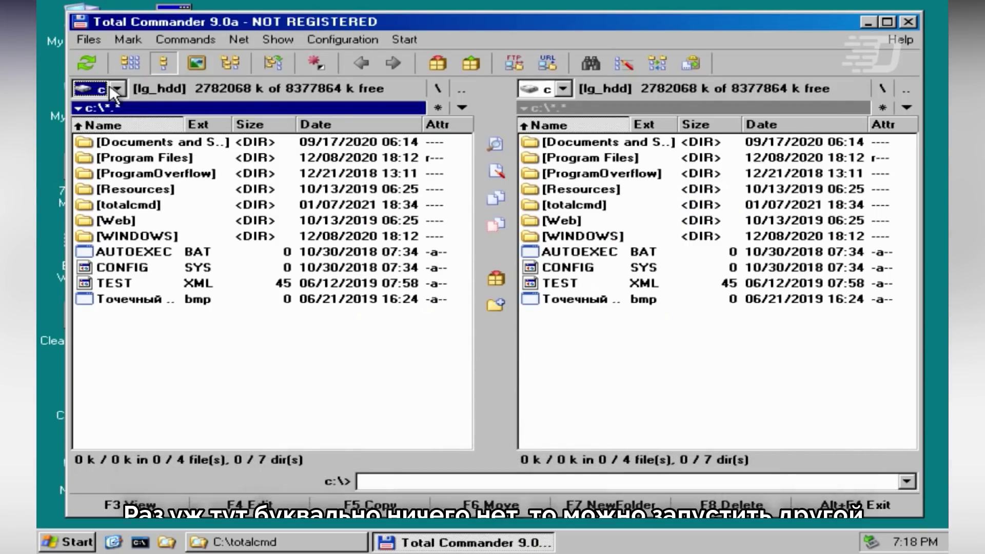
# Step: Switch to Total Commander and display the i386 folder of the x (MiniXP) drive in one of the file panes
pyautogui.click(117, 88)
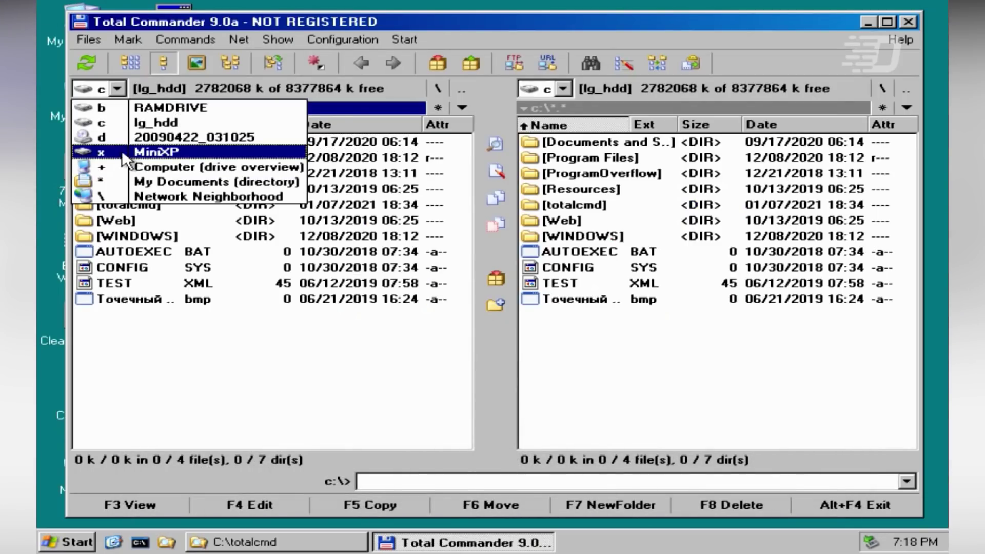
pyautogui.click(121, 150)
pyautogui.click(155, 161)
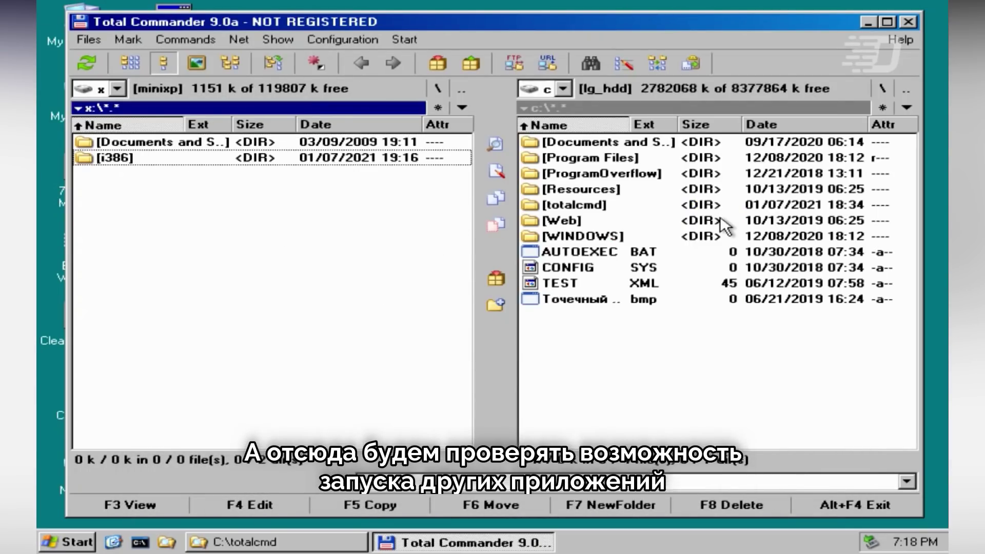
pyautogui.doubleClick(168, 159)
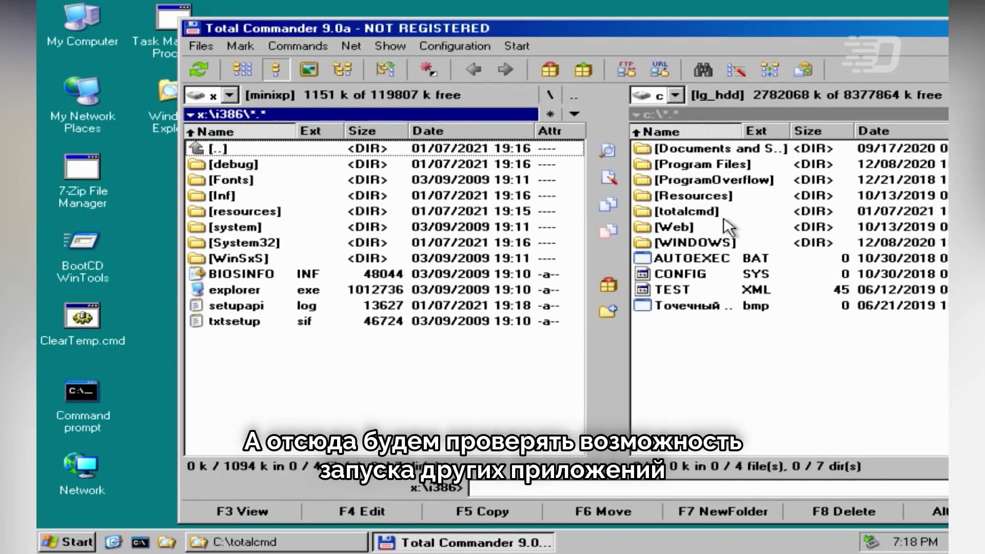
# Step: Launch NOTEPAD.EXE from c:\WINDOWS, enter "Hello world!" and close Notepad without saving the text
pyautogui.doubleClick(590, 234)
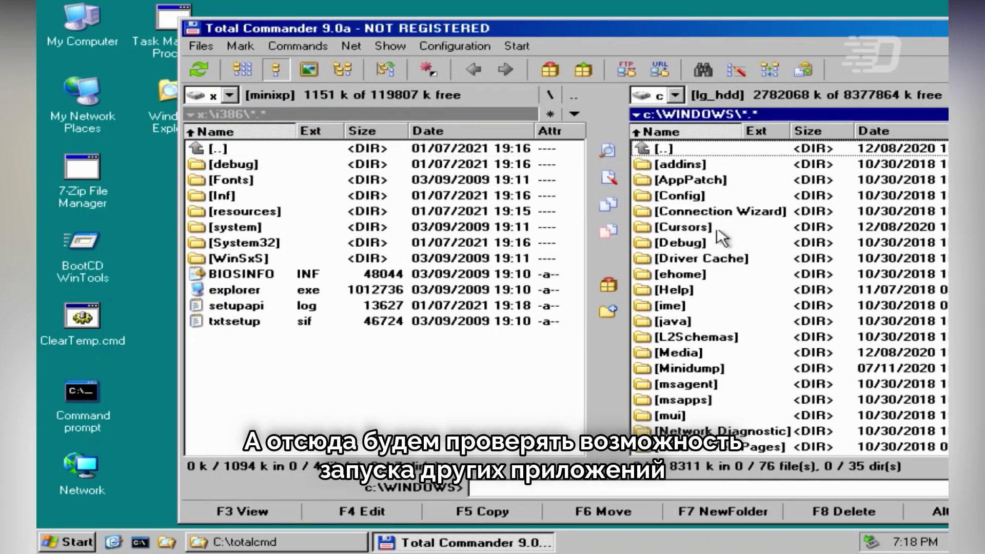
pyautogui.scroll(-12, 702, 242)
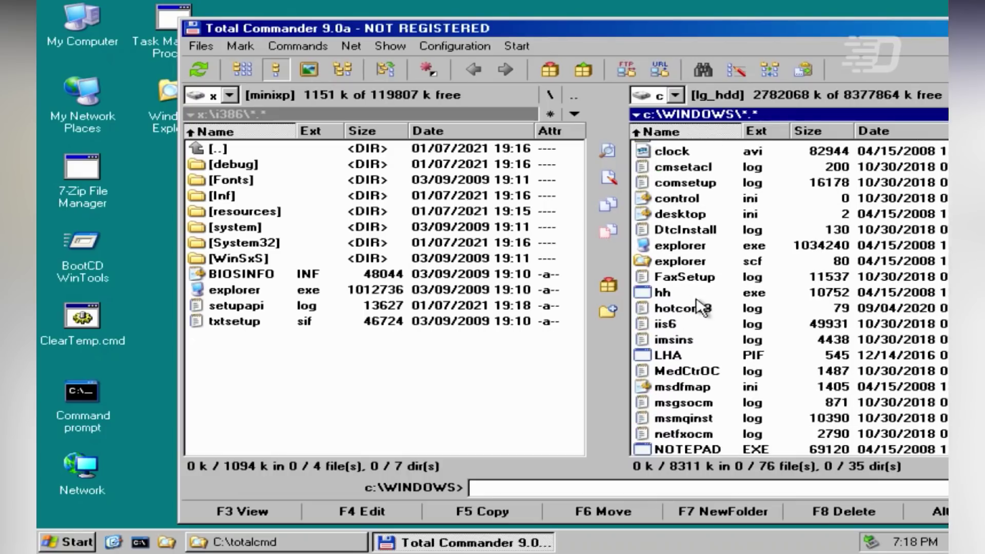
pyautogui.doubleClick(688, 400)
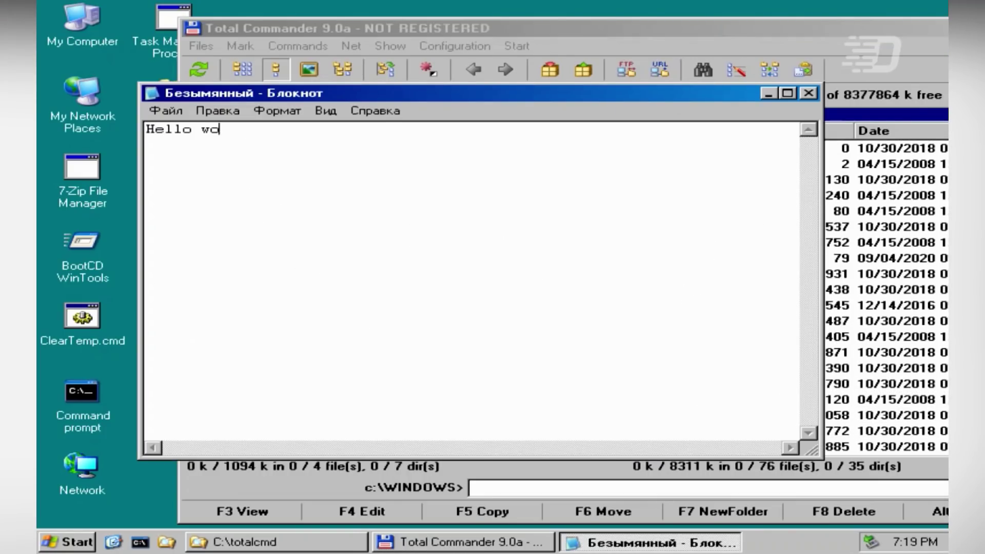
pyautogui.click(810, 90)
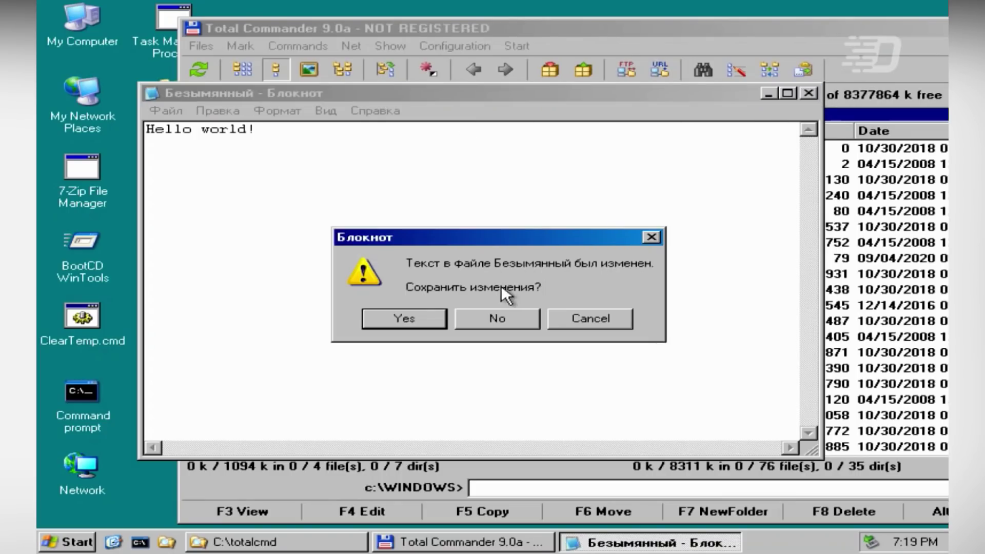
pyautogui.click(497, 318)
# Step: Try to launch regedit.exe from the c:\WINDOWS folder
pyautogui.scroll(2, 662, 281)
pyautogui.scroll(-6, 662, 281)
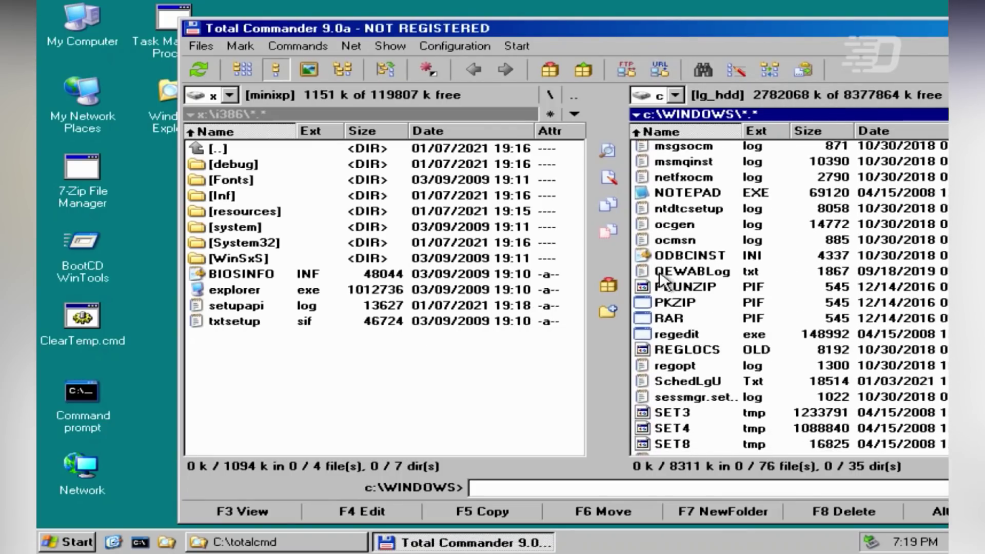
pyautogui.doubleClick(649, 306)
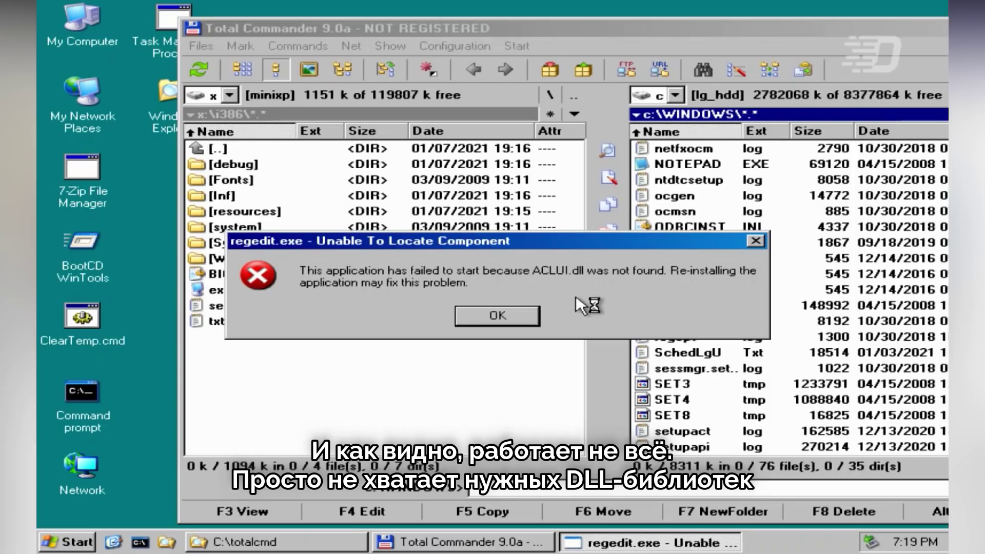
pyautogui.click(498, 315)
# Step: Try to open clock.avi from the c:\WINDOWS folder
pyautogui.scroll(5, 684, 252)
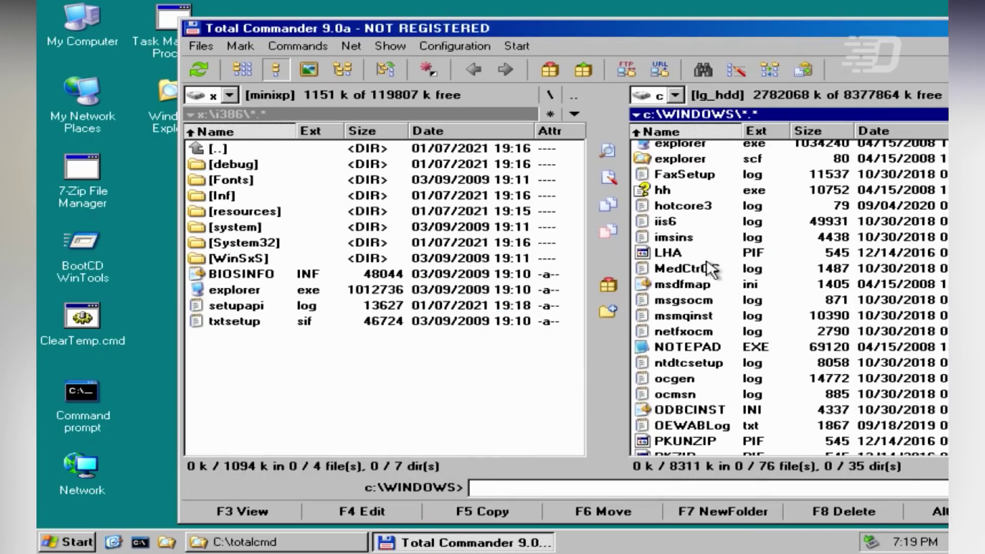
pyautogui.scroll(3, 681, 248)
pyautogui.doubleClick(684, 244)
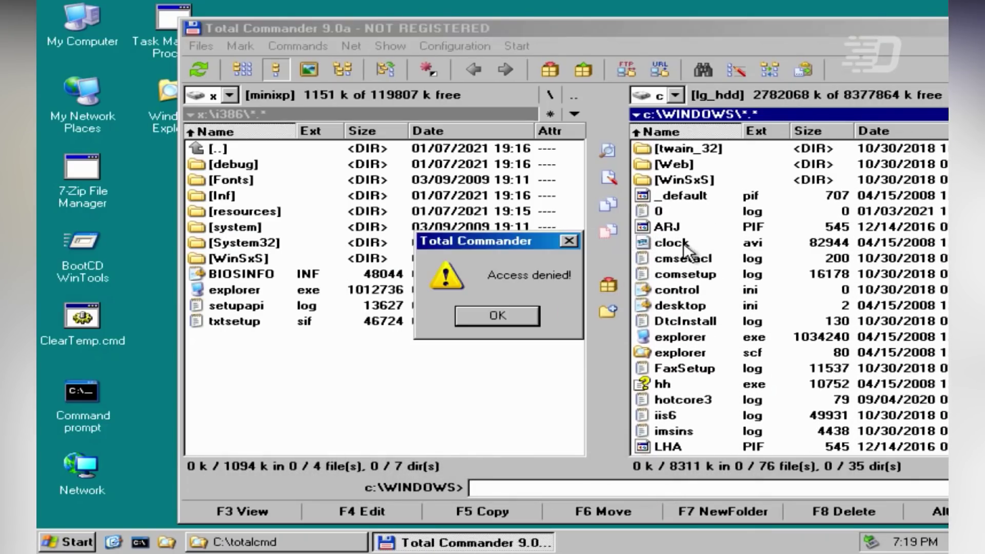
pyautogui.click(509, 311)
# Step: Open the system32 folder within c:\WINDOWS and launch mspaint.exe from it
pyautogui.scroll(4, 690, 201)
pyautogui.doubleClick(716, 304)
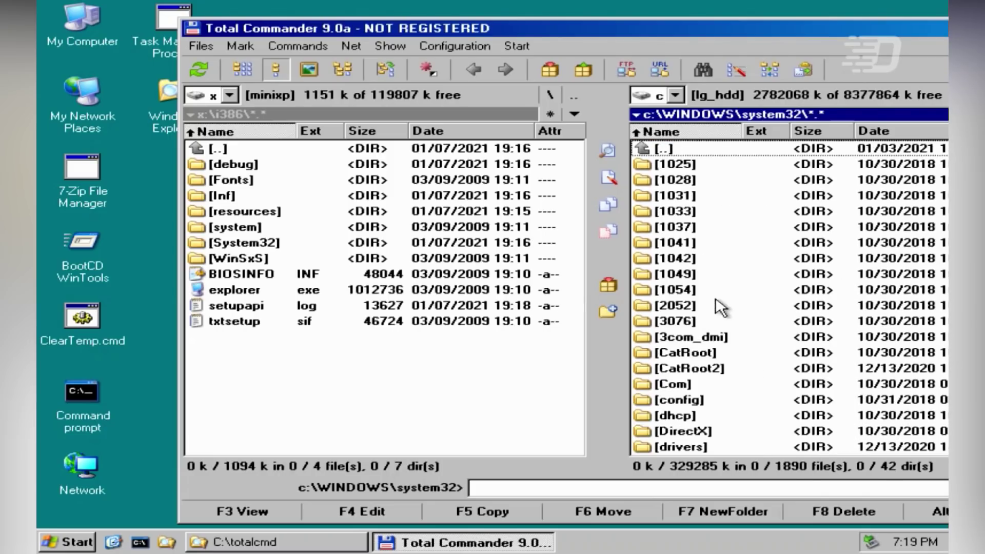
pyautogui.moveTo(703, 32); pyautogui.dragTo(590, 19)
pyautogui.moveTo(904, 146); pyautogui.dragTo(909, 292)
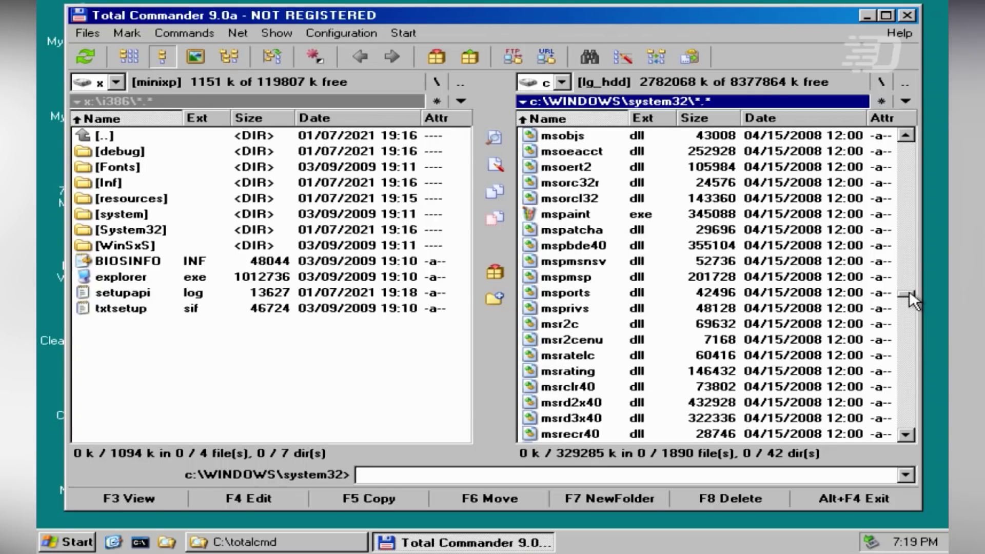
pyautogui.doubleClick(638, 215)
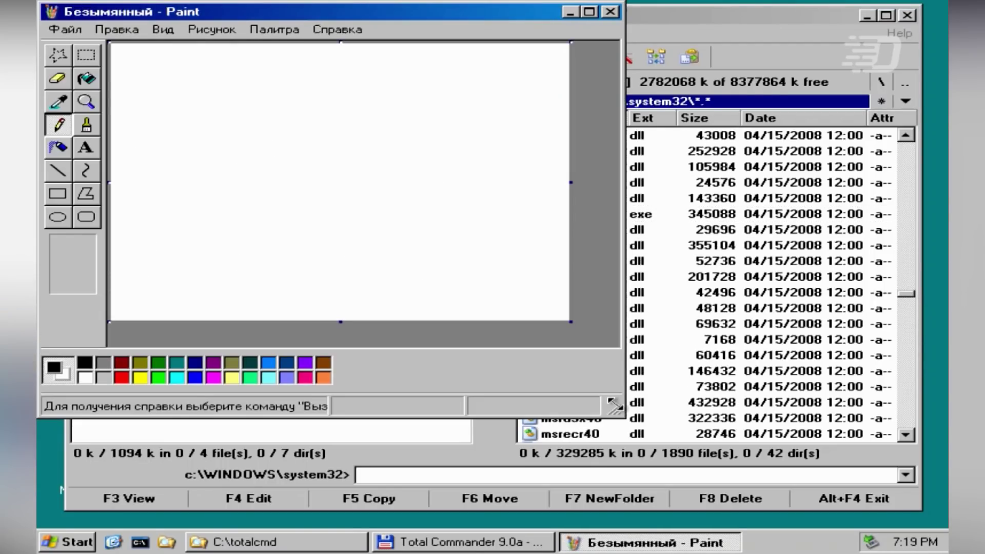
# Step: Draw a small black face with eyes, a nose and eyebrows using the Brush, and close Paint without saving
pyautogui.click(86, 125)
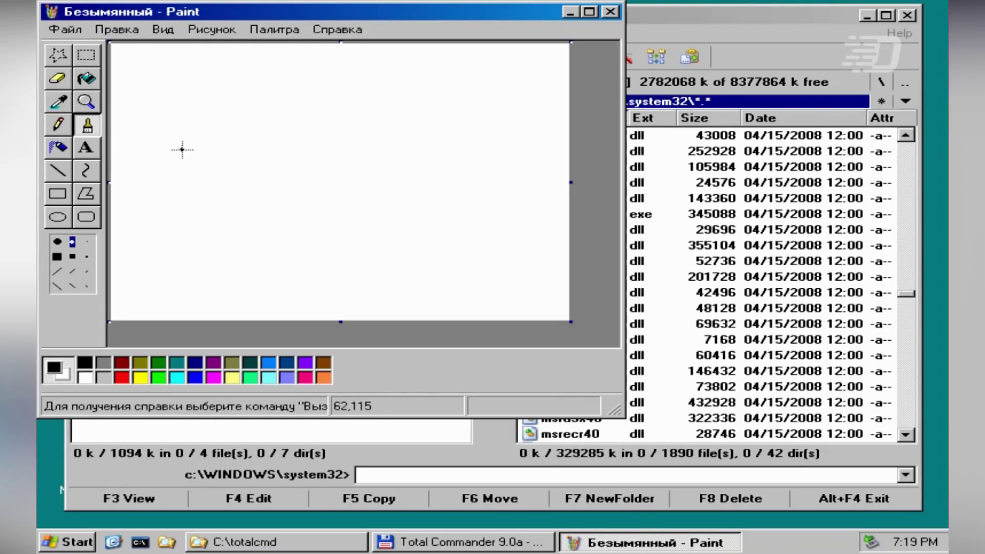
pyautogui.moveTo(194, 148)
pyautogui.mouseDown()
pyautogui.moveTo(258, 145)
pyautogui.moveTo(215, 142)
pyautogui.moveTo(246, 140)
pyautogui.moveTo(226, 161)
pyautogui.mouseUp()
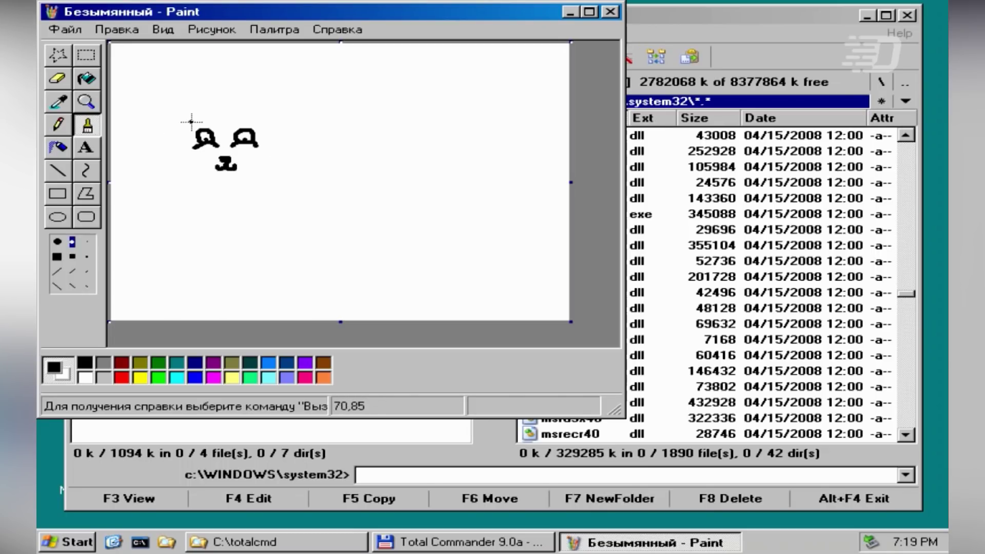
pyautogui.moveTo(191, 123); pyautogui.dragTo(208, 124)
pyautogui.click(610, 12)
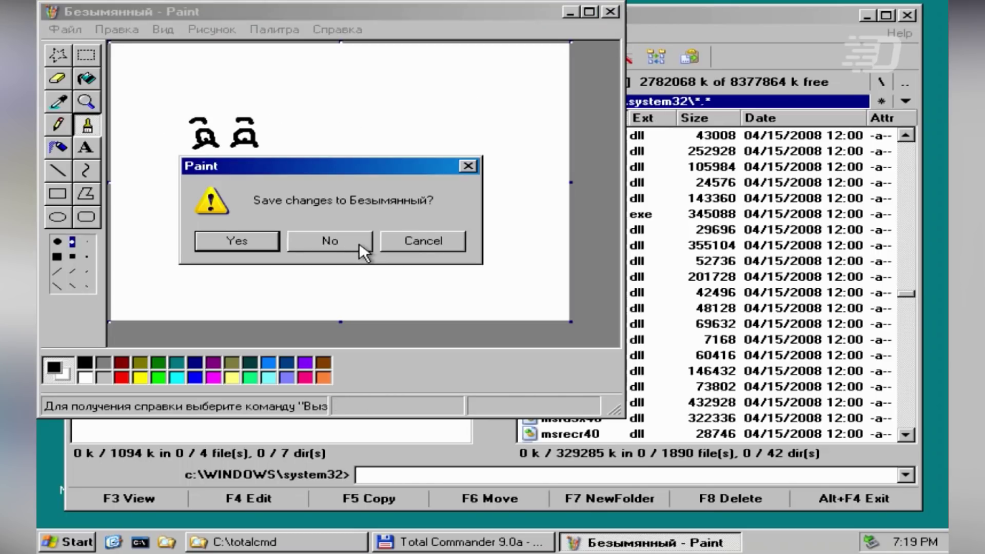
pyautogui.click(358, 242)
# Step: Run taskmgr from Total Commander's command line in c:\WINDOWS\system32
pyautogui.scroll(-2, 871, 308)
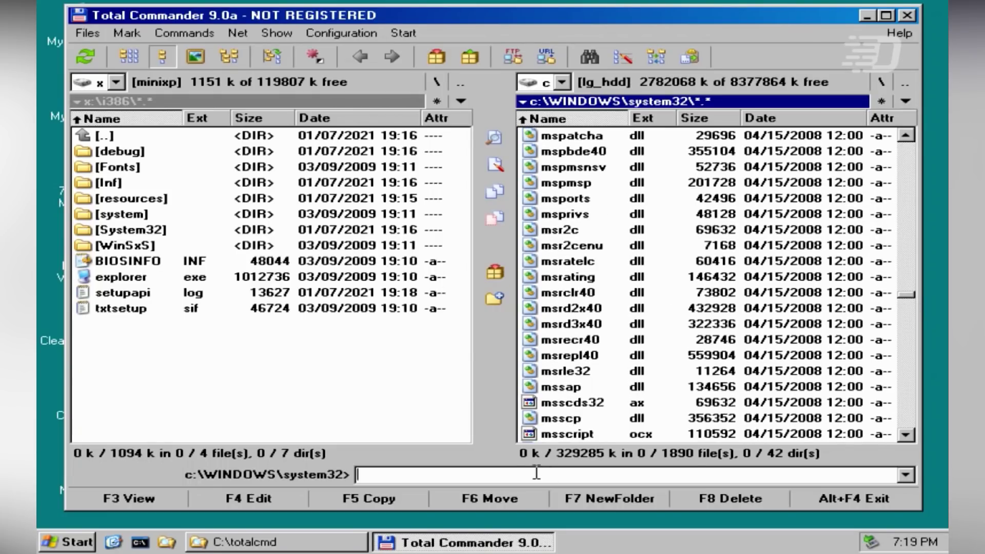
pyautogui.write('taskmgrt')
pyautogui.press('Return')
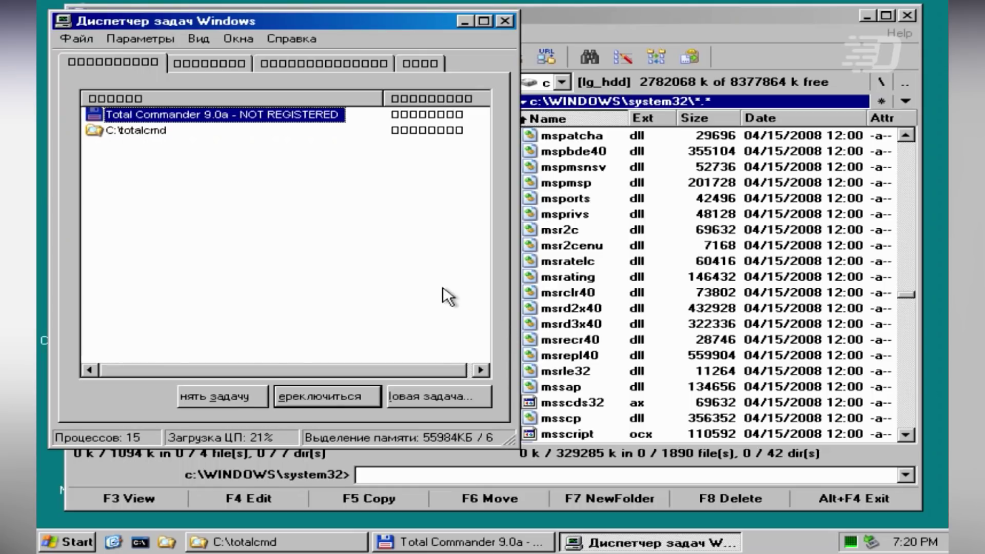
# Step: Minimize Total Commander, examine the performance graphs and running processes in Task Manager, and close it
pyautogui.click(870, 15)
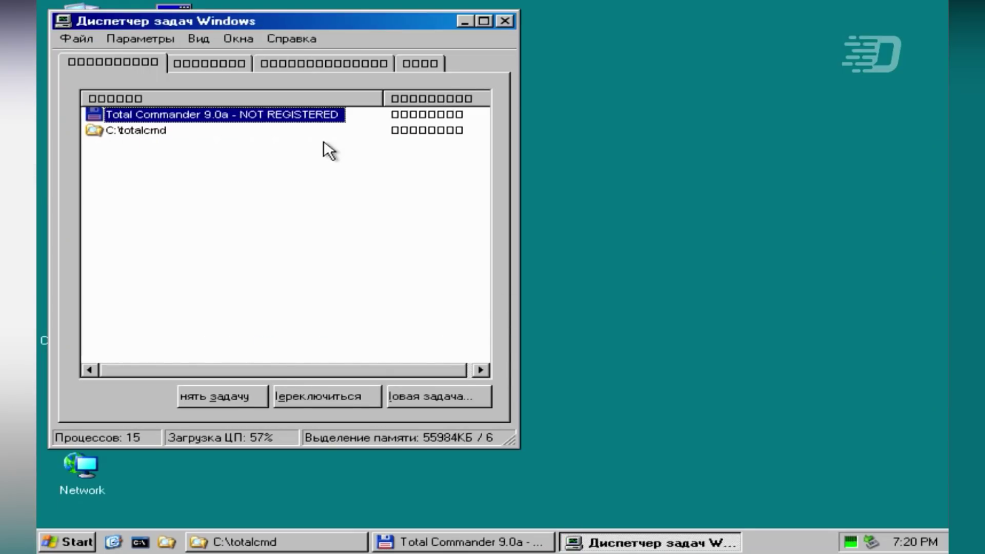
pyautogui.click(280, 67)
pyautogui.moveTo(185, 29); pyautogui.dragTo(438, 39)
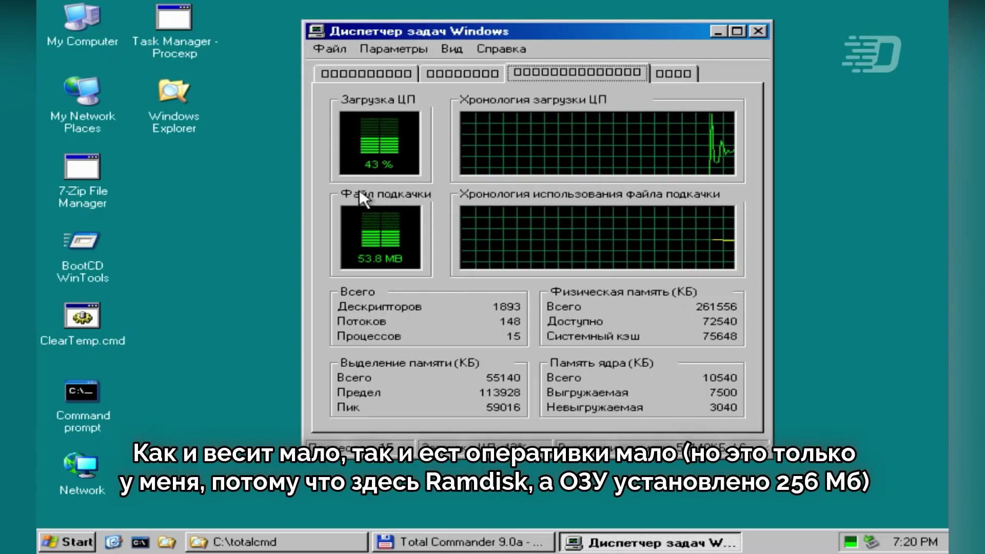
pyautogui.click(460, 75)
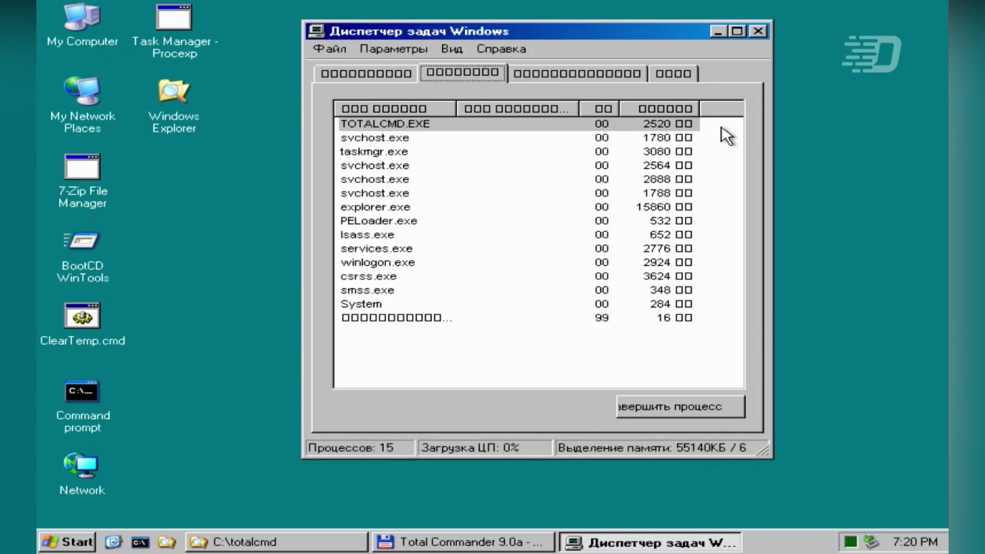
pyautogui.hotkey('alt', 'F4')
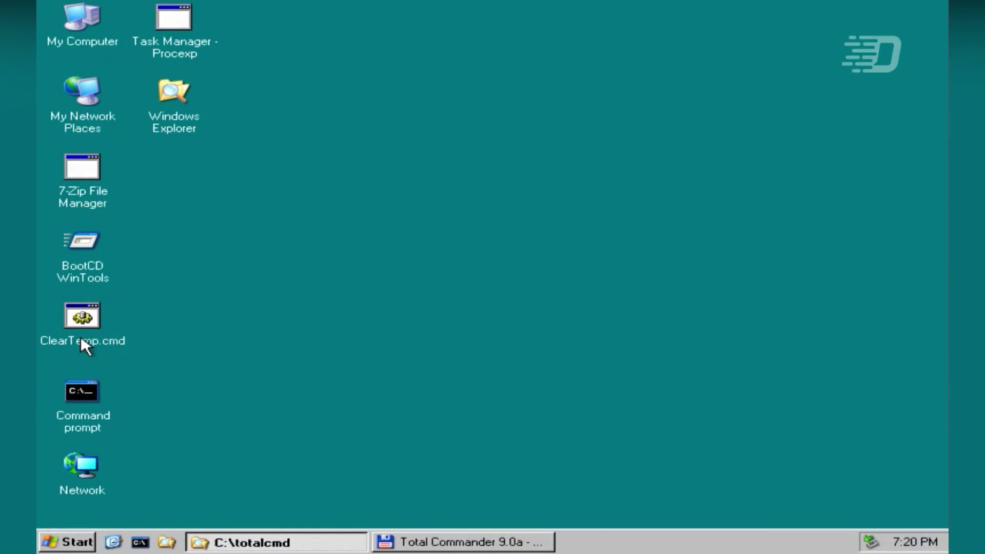
# Step: Try twice to log off from Windows, confirming the log-off request each time
pyautogui.click(82, 281)
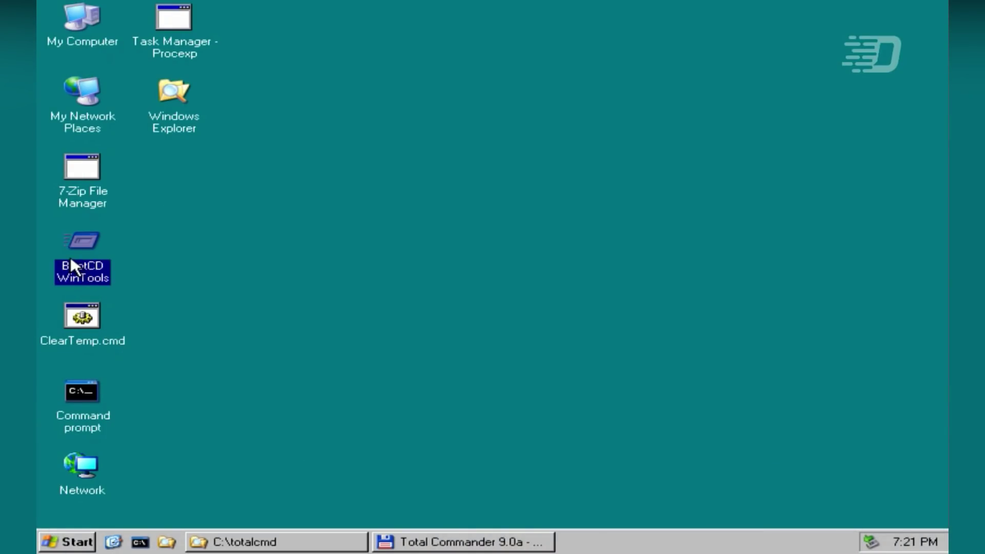
pyautogui.click(76, 539)
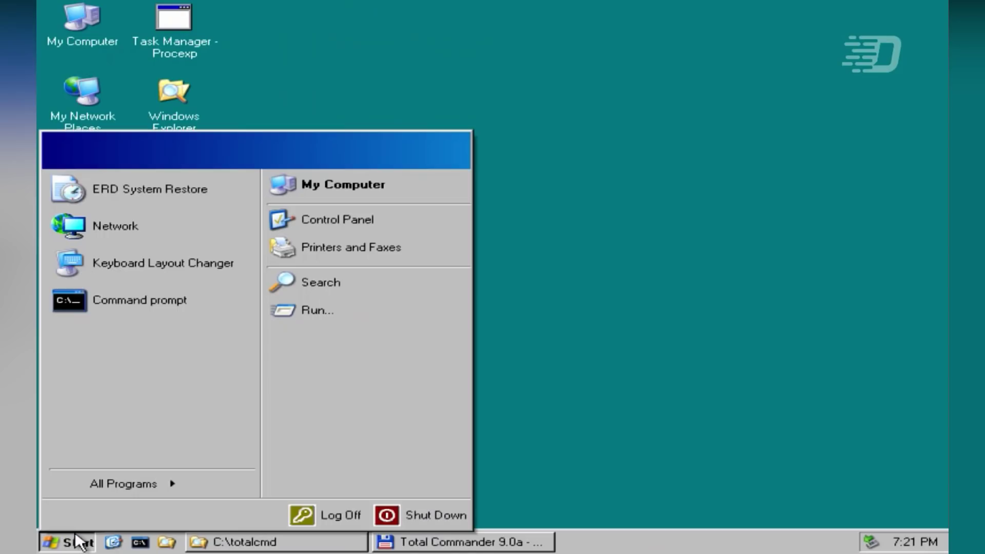
pyautogui.click(331, 515)
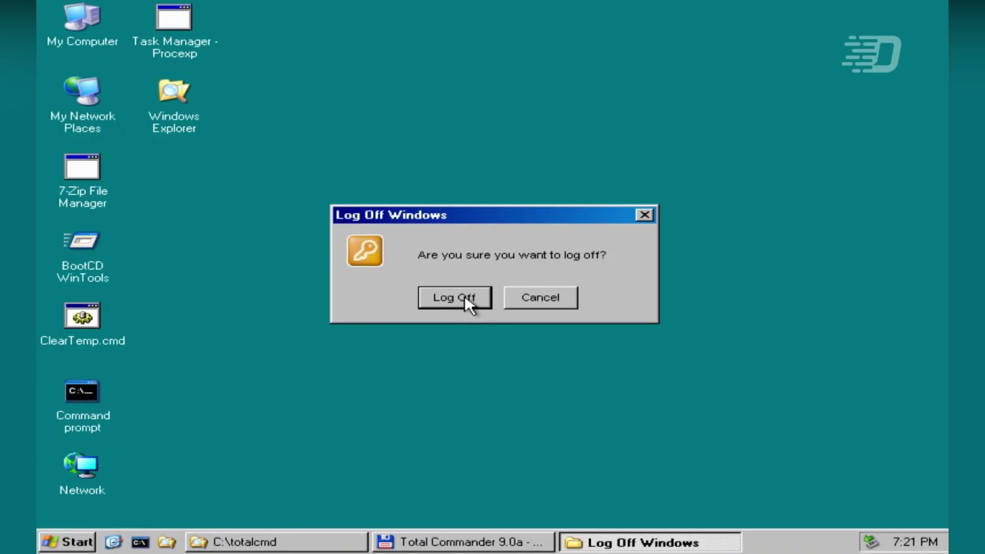
pyautogui.click(463, 294)
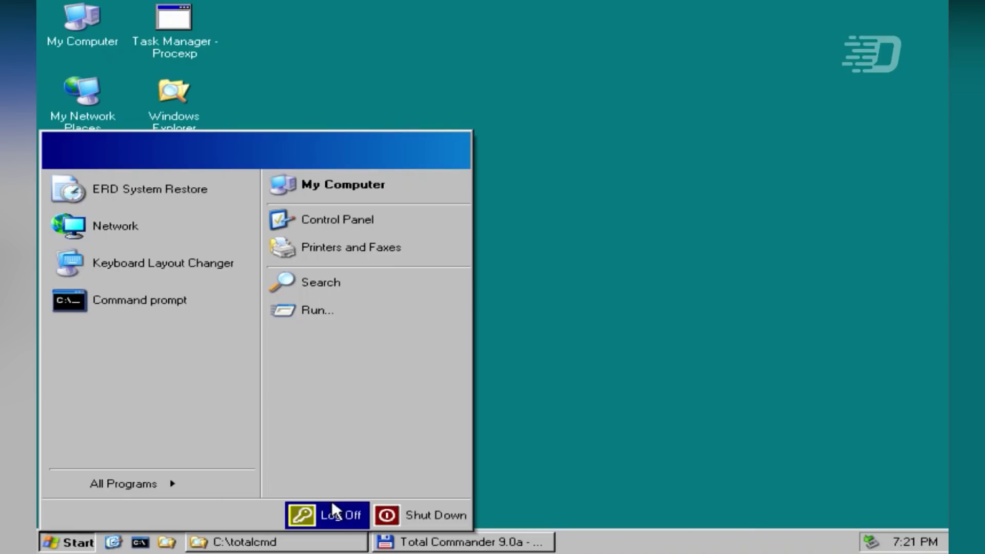
pyautogui.click(332, 513)
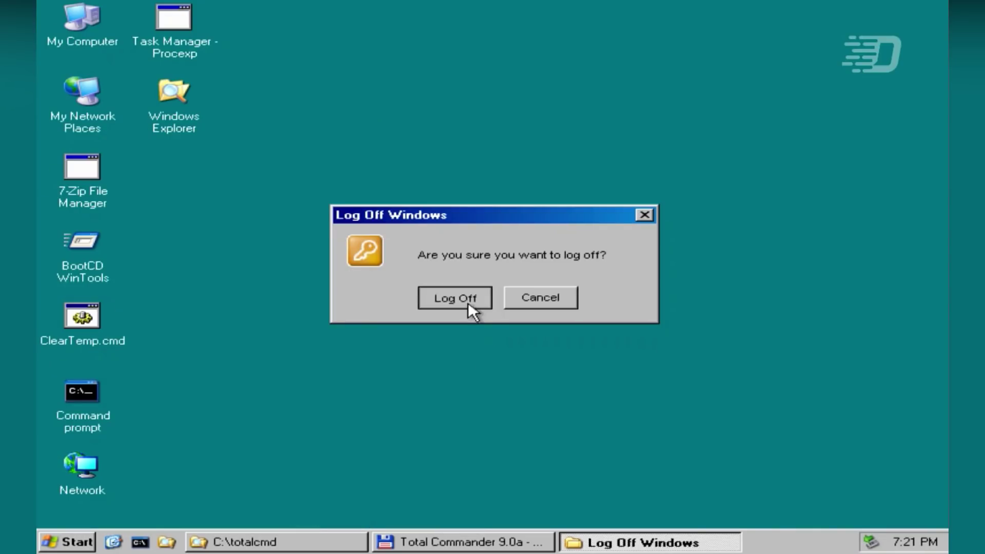
pyautogui.click(466, 300)
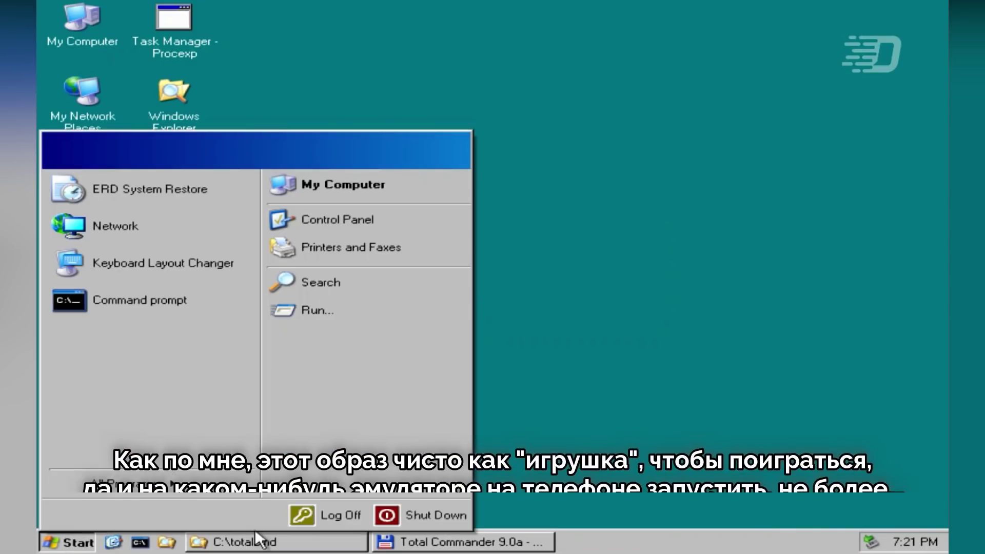
# Step: Bring up the Shut Down Windows dialog, look through the available shutdown options, and dismiss it
pyautogui.click(421, 515)
pyautogui.click(492, 239)
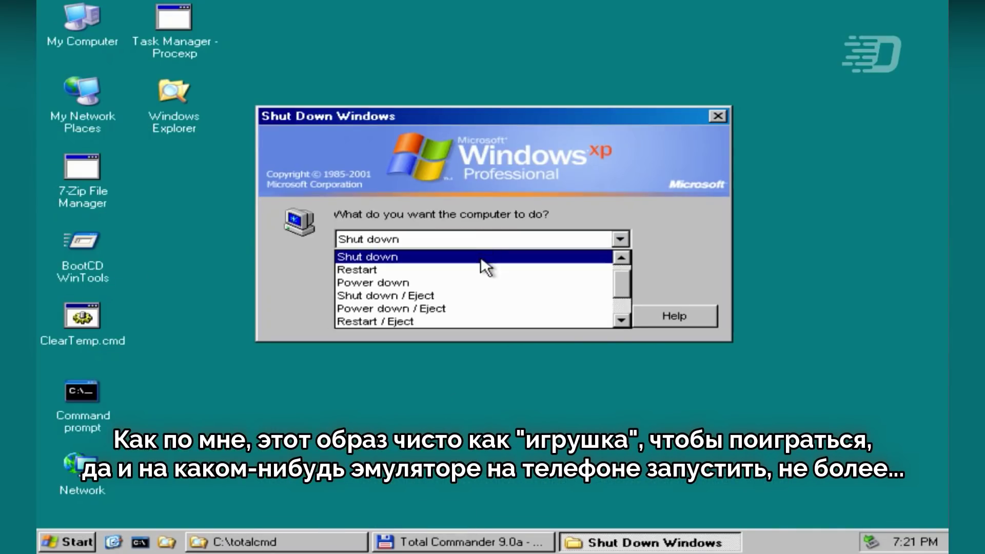
pyautogui.scroll(3, 472, 308)
pyautogui.click(475, 277)
pyautogui.click(584, 315)
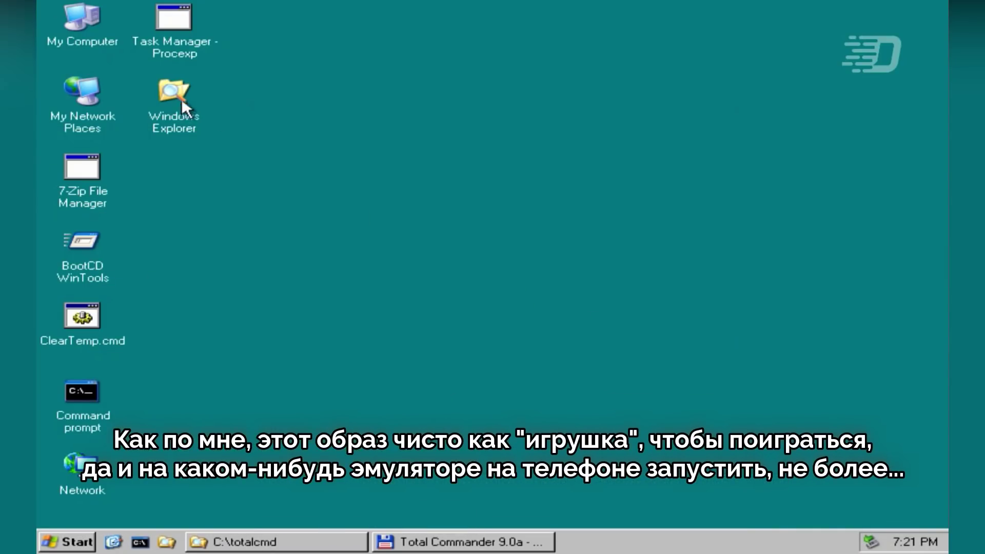
# Step: Browse the C: drive in Windows Explorer, open X:\i386\System32 on the MiniXP drive, and look through its files
pyautogui.doubleClick(174, 95)
pyautogui.doubleClick(418, 163)
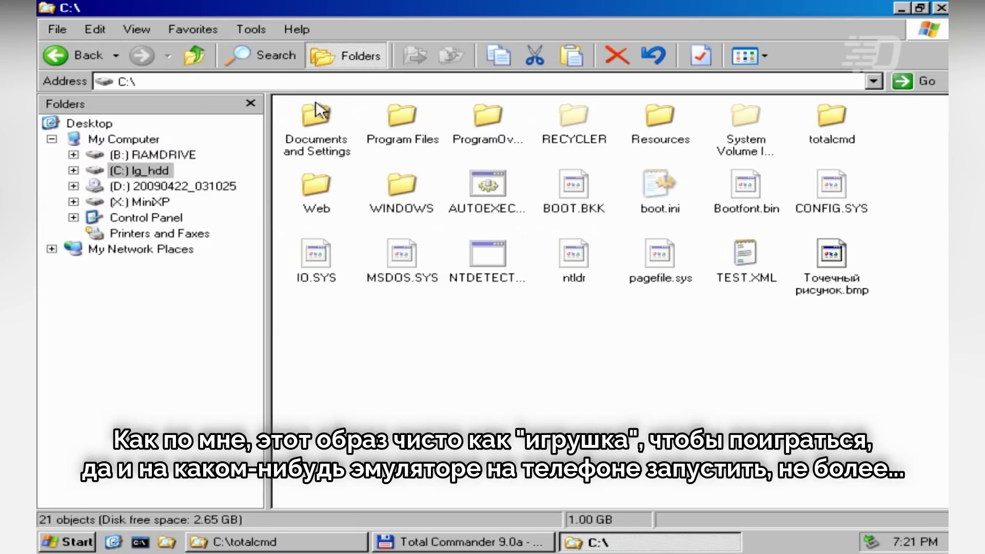
pyautogui.press('BackSpace')
pyautogui.doubleClick(452, 150)
pyautogui.doubleClick(391, 131)
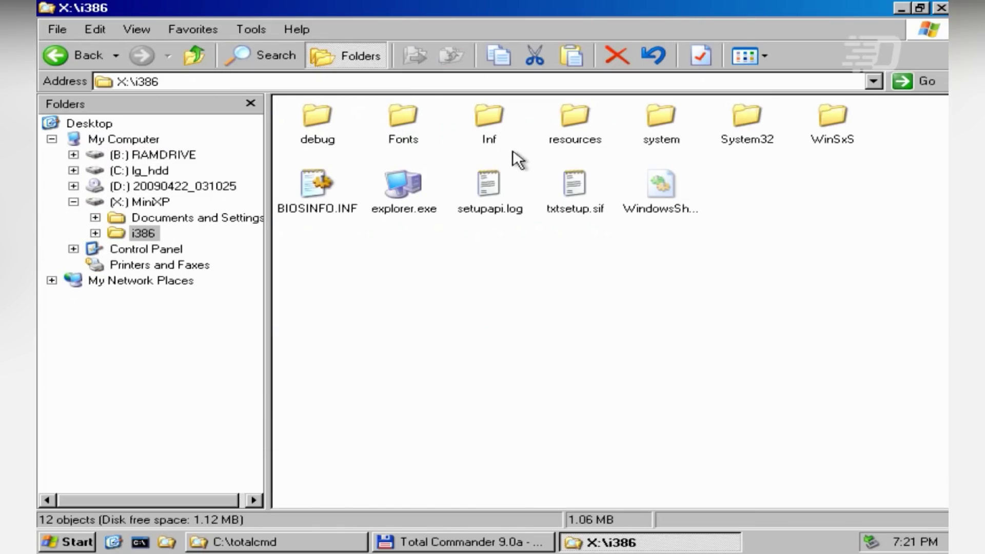
pyautogui.doubleClick(748, 135)
pyautogui.scroll(-20, 511, 199)
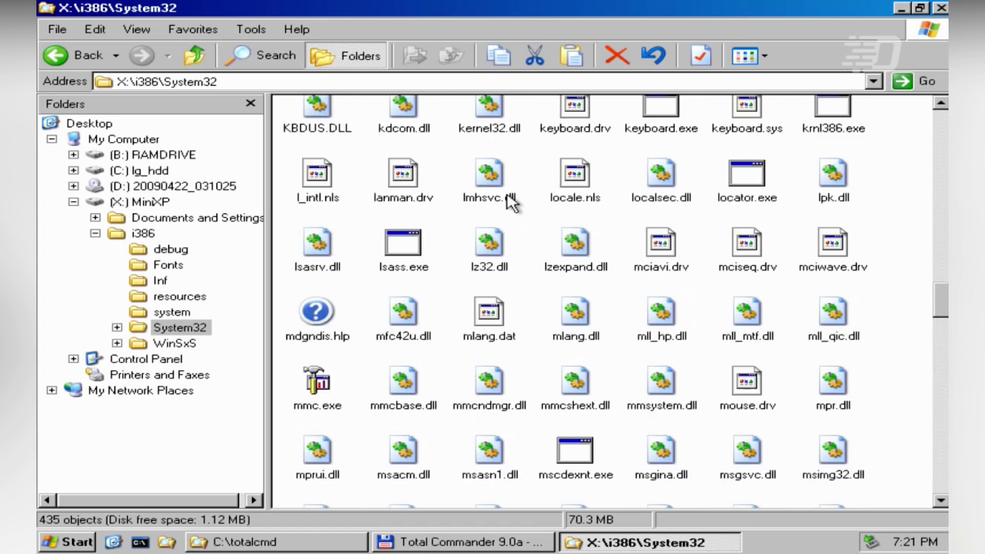
pyautogui.scroll(15, 512, 203)
pyautogui.scroll(-5, 512, 202)
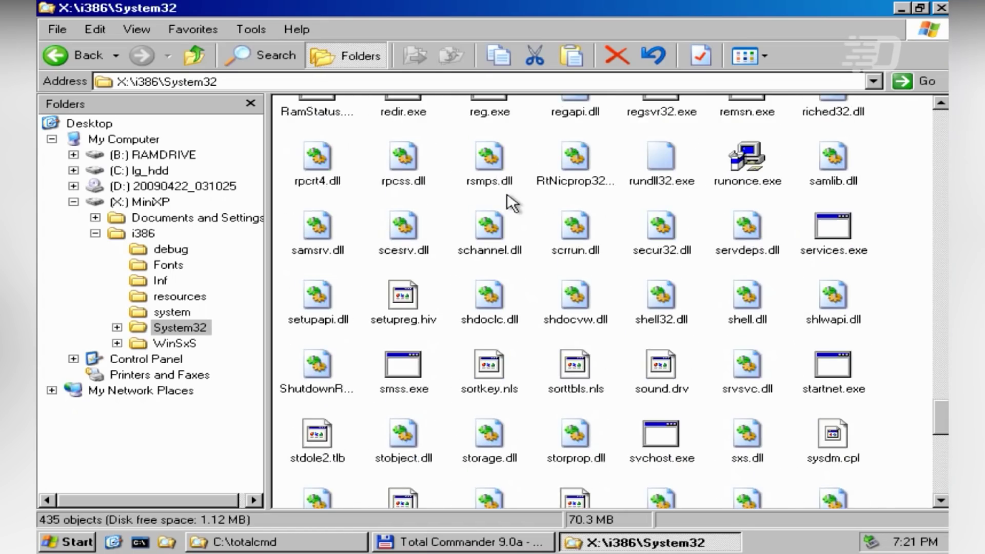
pyautogui.scroll(3, 511, 203)
pyautogui.scroll(15, 512, 203)
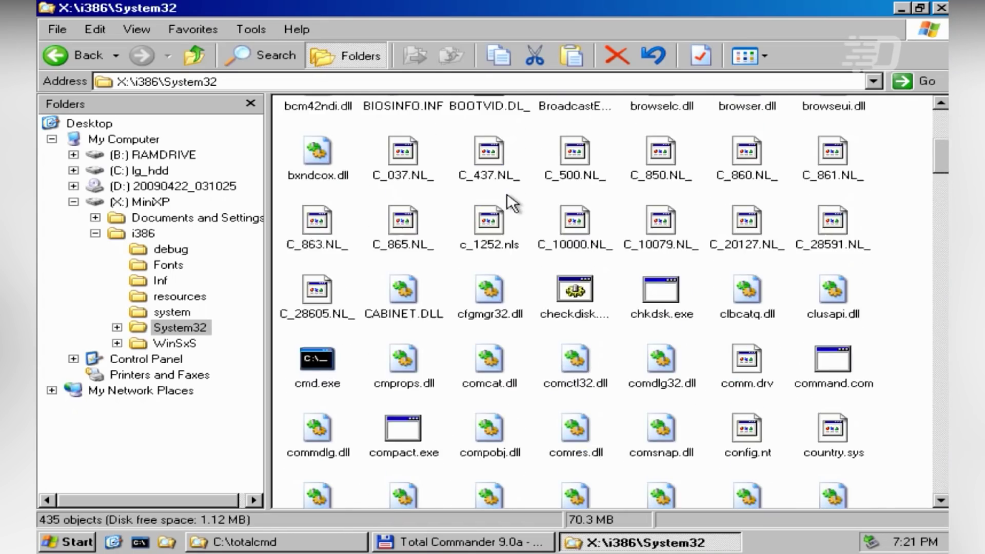
# Step: Open the config folder in System32, return to its parent folder, and check the config folder's properties
pyautogui.doubleClick(509, 136)
pyautogui.press('BackSpace')
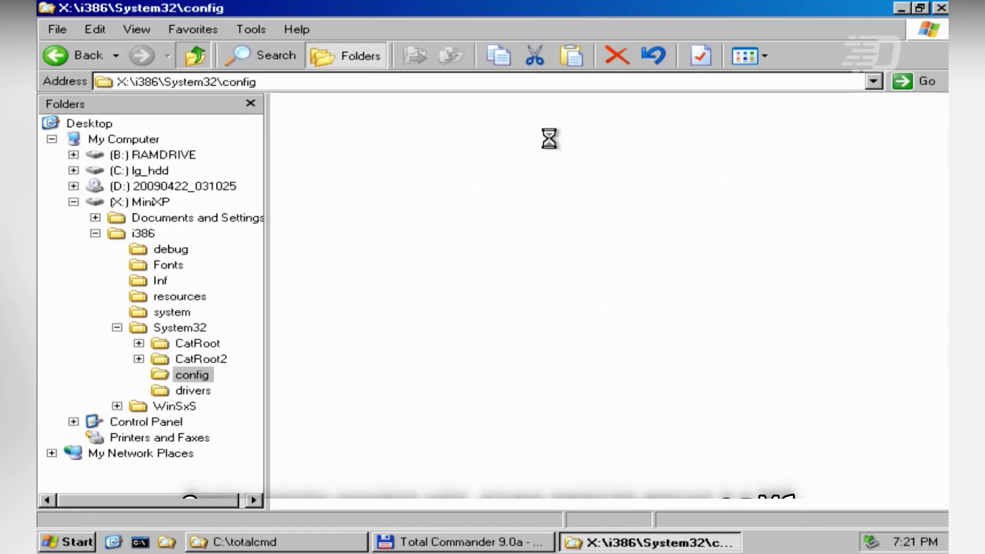
pyautogui.rightClick(493, 123)
pyautogui.click(544, 323)
pyautogui.click(855, 89)
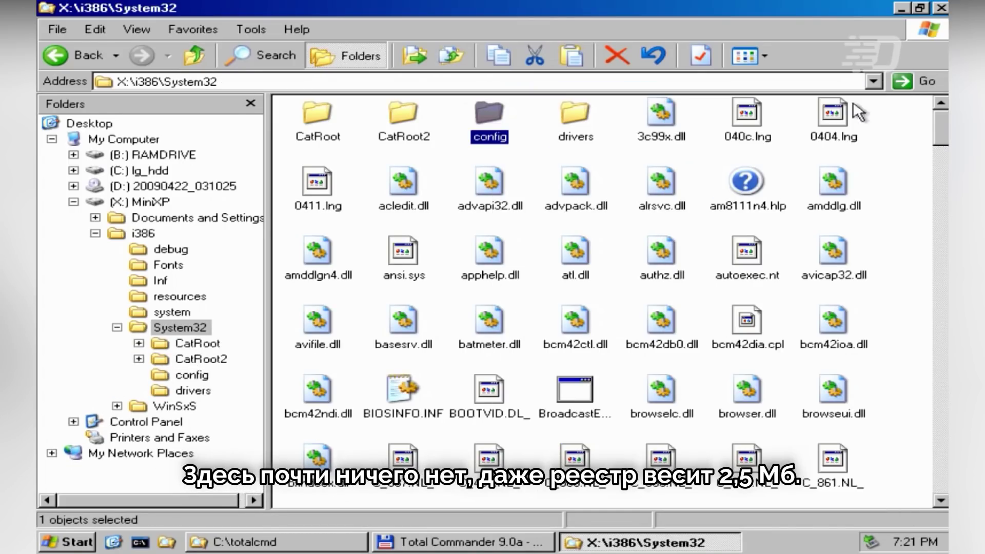
# Step: Close Windows Explorer and start shutting down Windows
pyautogui.click(940, 7)
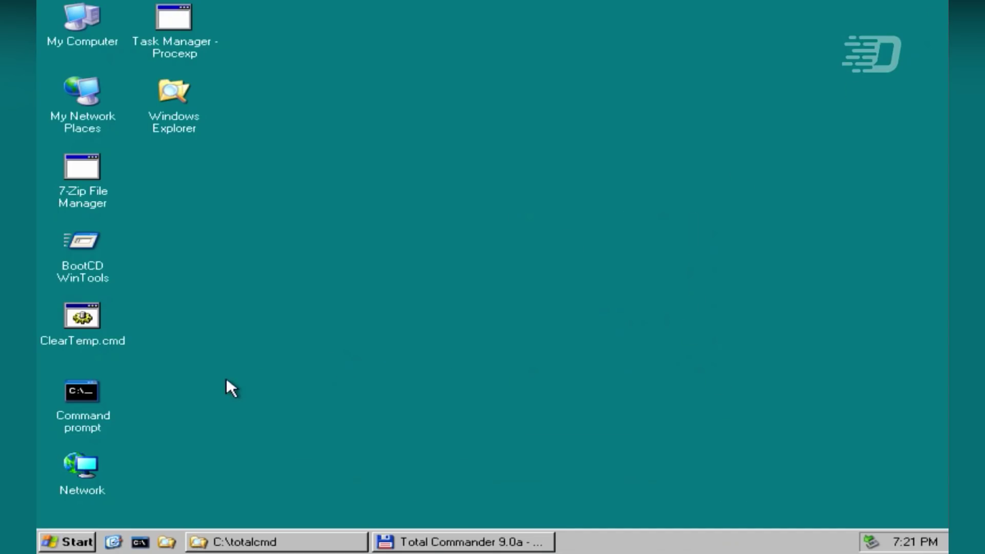
pyautogui.click(67, 542)
pyautogui.click(417, 512)
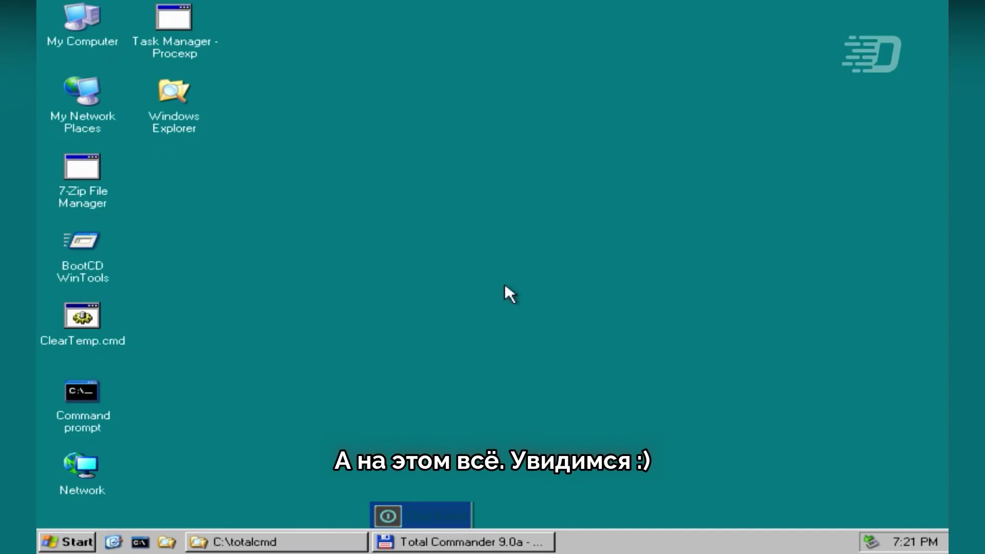